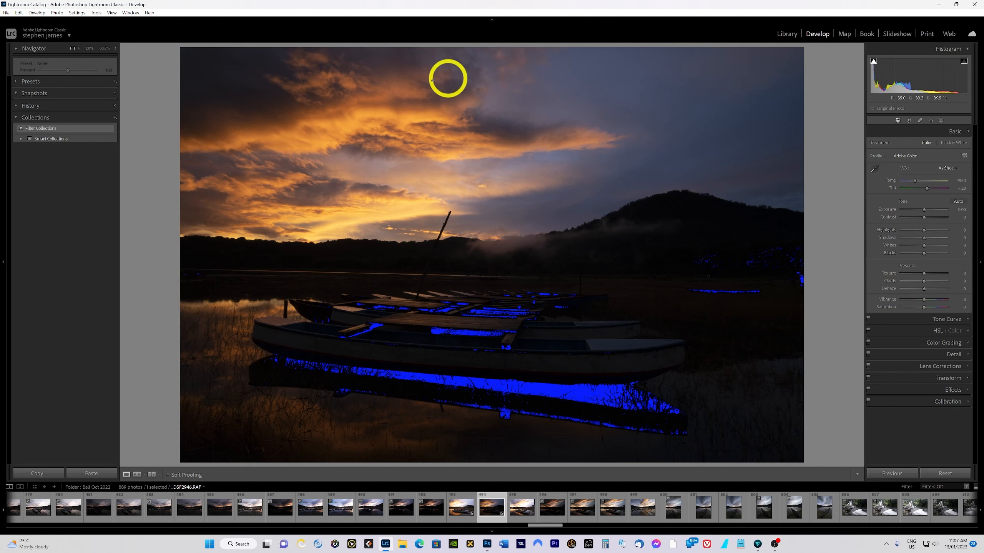
- Compare the dark and bright bracketed exposures by zooming into each and returning to the dark frame
left_click(464, 182)
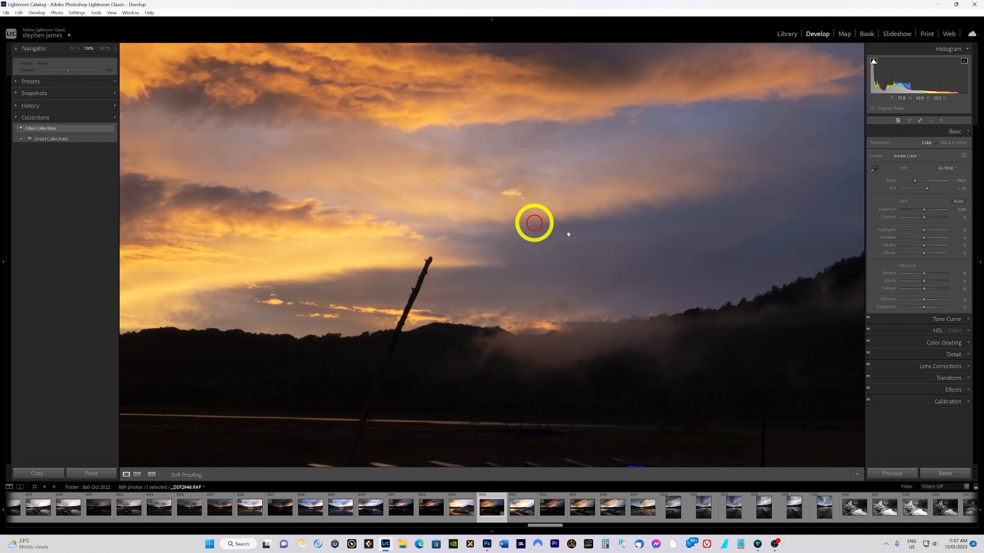
left_click(487, 185)
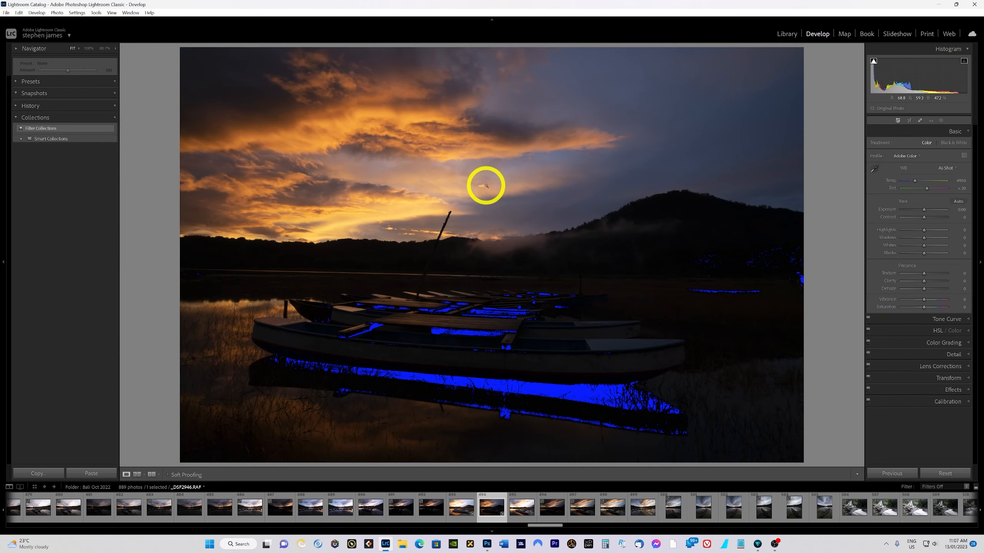
left_click(461, 512)
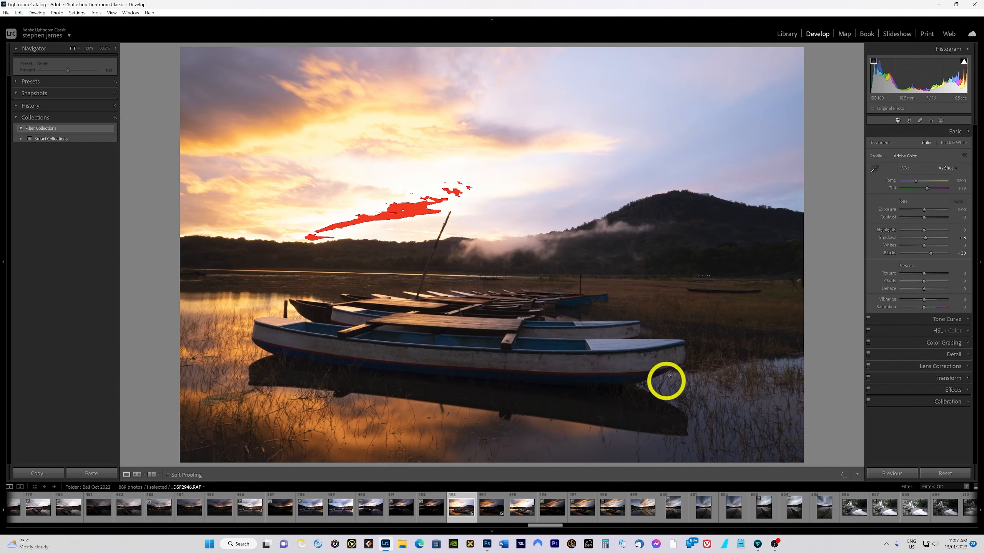
left_click(674, 304)
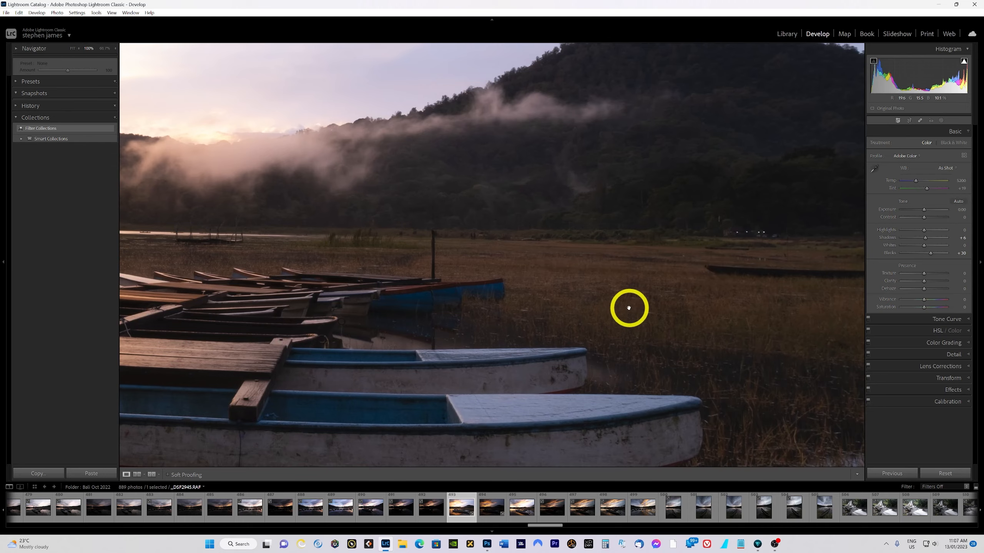
left_click(653, 312)
left_click(495, 506)
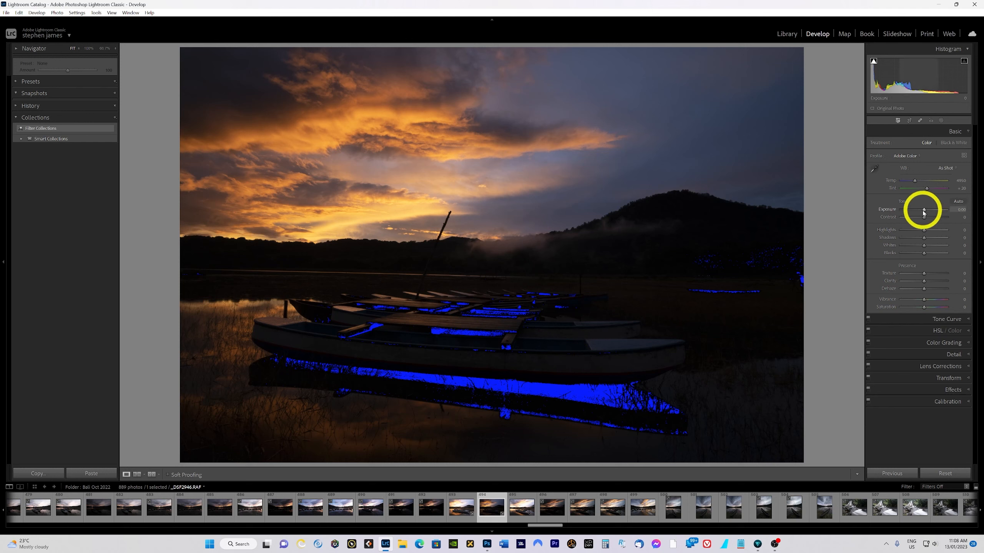
- Brighten the dark exposure with Exposure +1.00, Blacks +51 and Contrast +23
left_click_drag(924, 211, 932, 210)
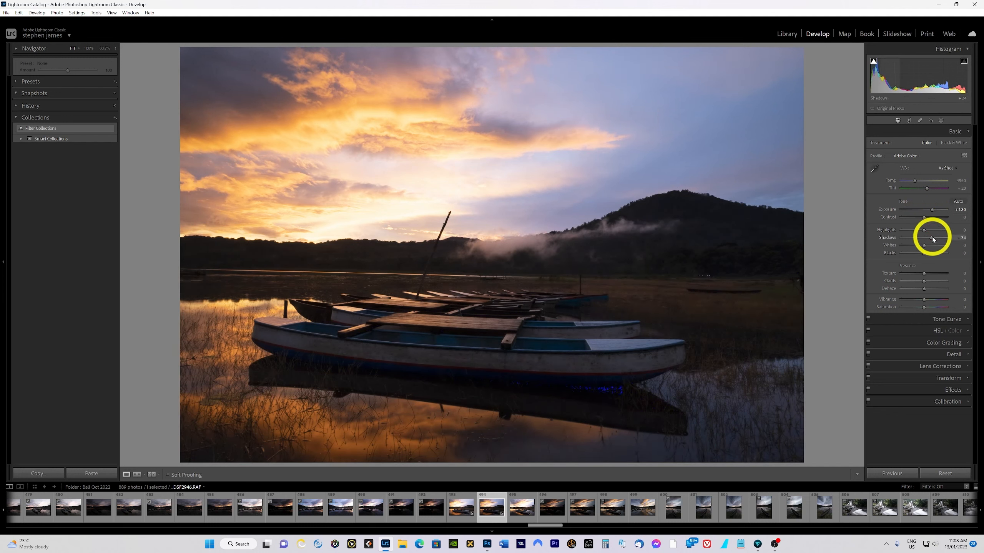
mouse_move(935, 237)
left_mouse_down()
mouse_move(927, 252)
mouse_move(937, 254)
left_mouse_up()
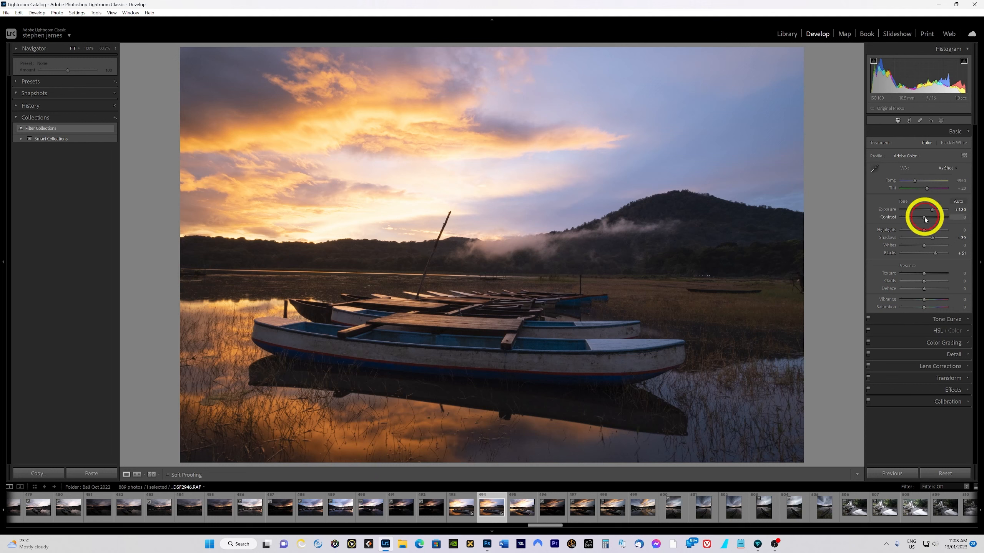
left_click_drag(923, 217, 929, 218)
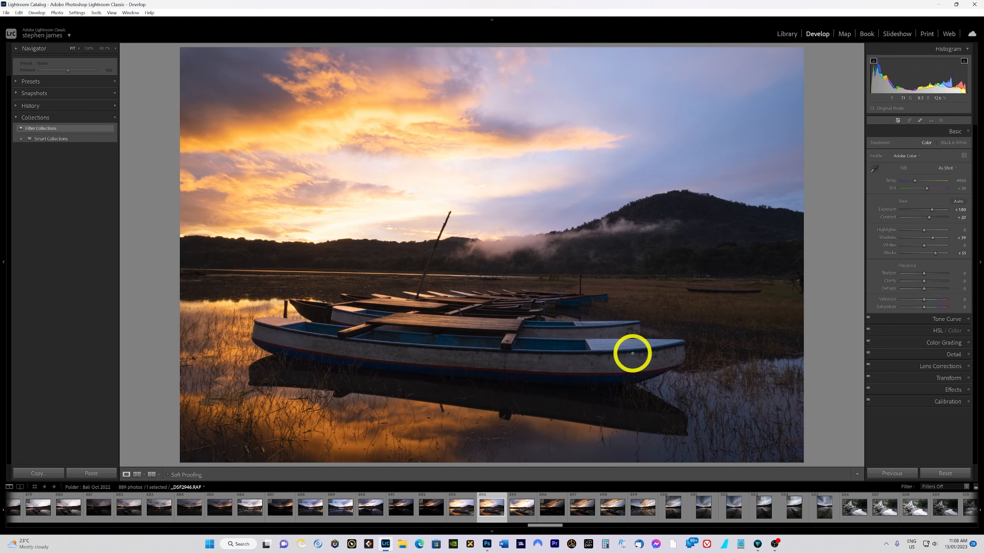
- Inspect the hills and foreground up close, then raise Shadows to +46
left_click(700, 250)
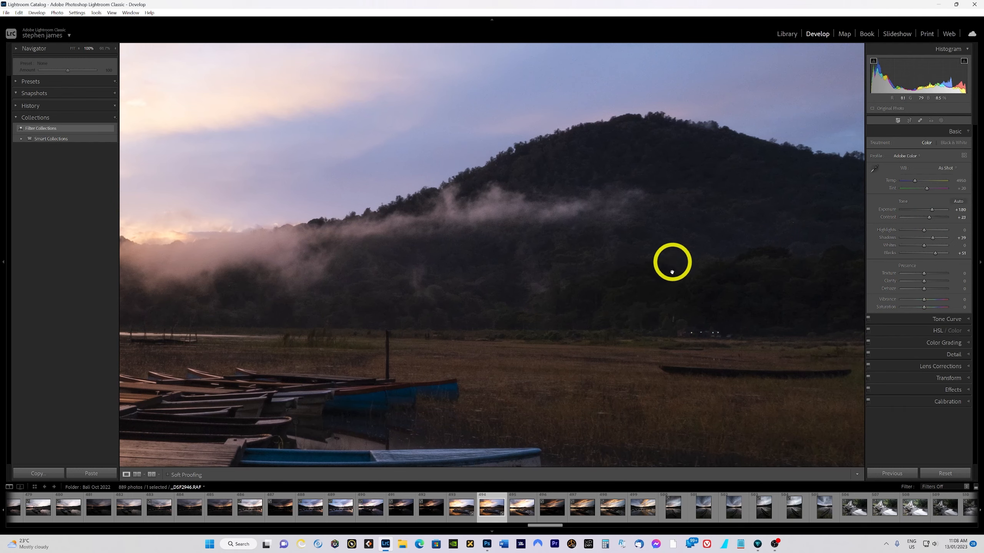
left_click(650, 261)
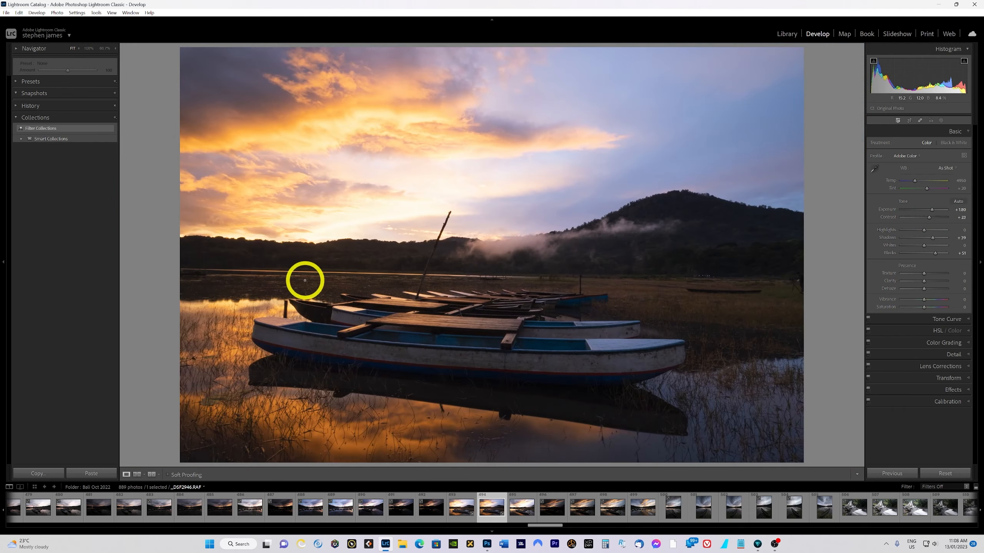
left_click(191, 257)
left_click(227, 268)
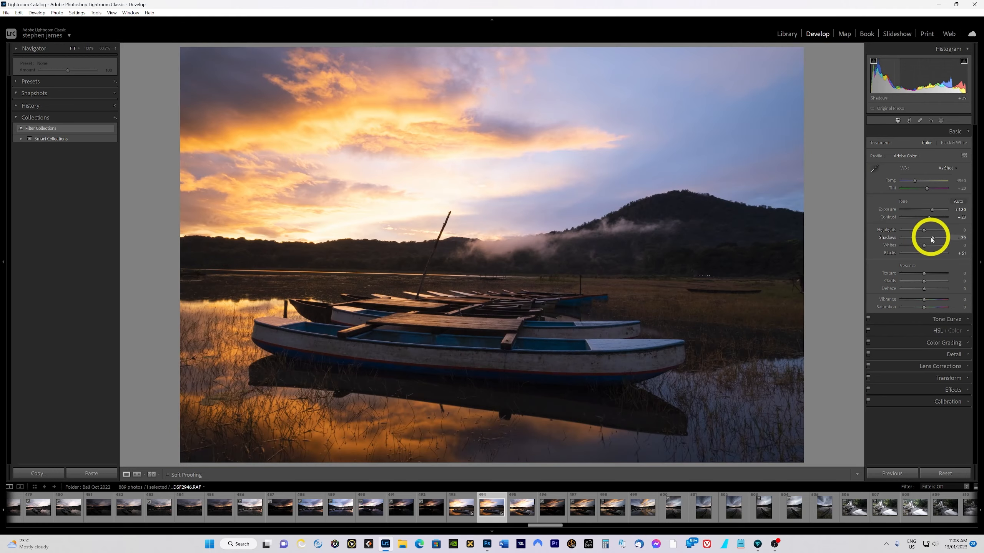
left_click_drag(932, 239, 934, 239)
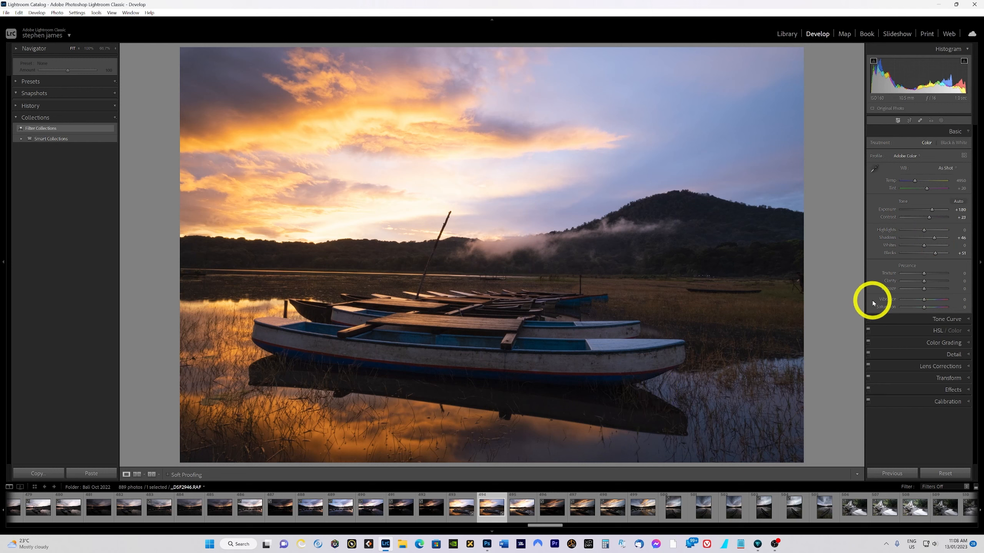
- Set sharpening Amount to 56 and Masking to 82 in the Detail settings
left_click(957, 354)
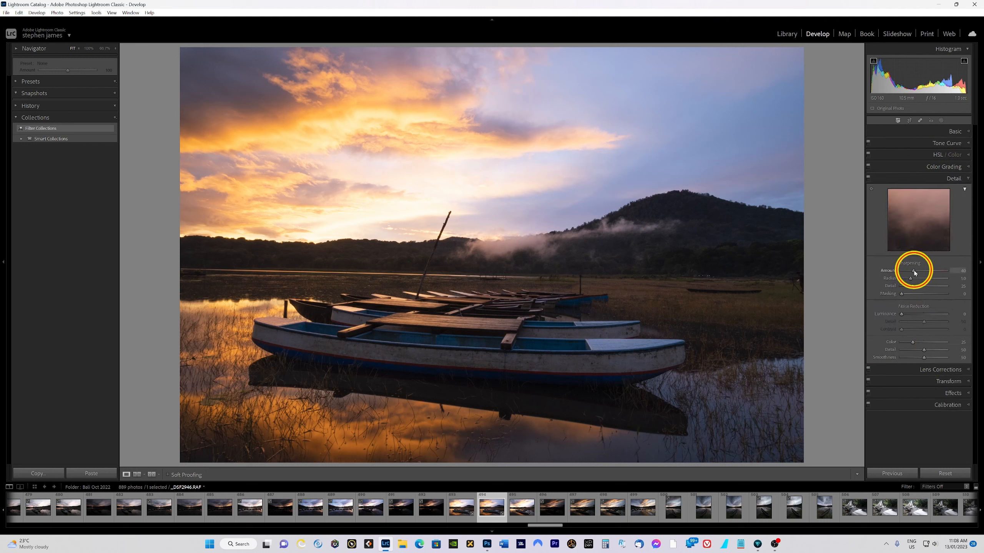
left_click_drag(913, 270, 918, 272)
key("alt")
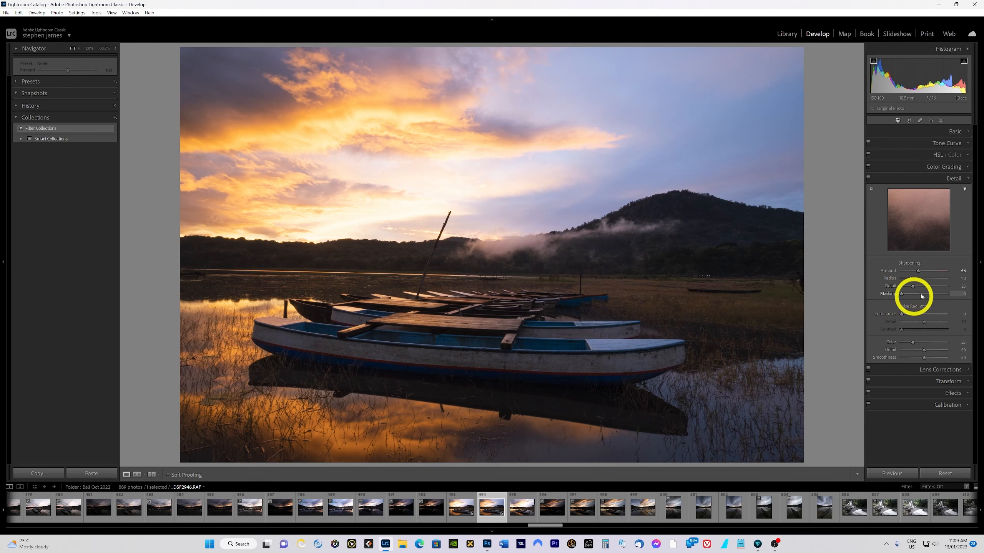
left_click(902, 294, "alt")
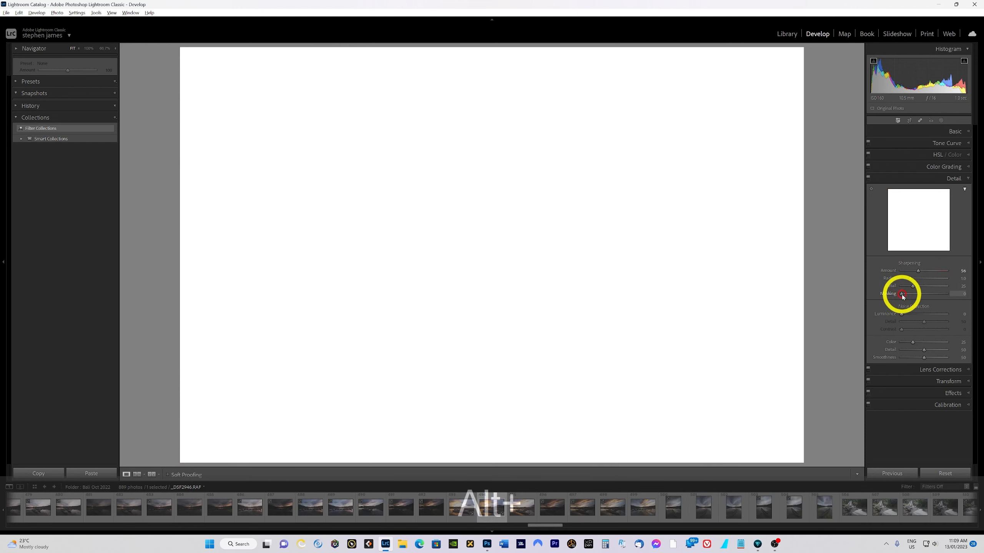
left_click_drag(901, 294, 937, 293)
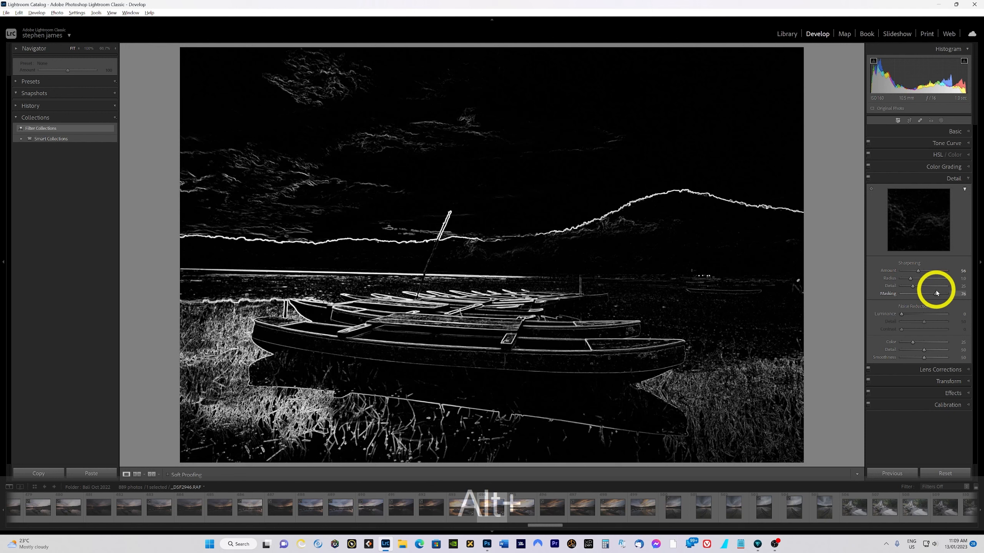
left_click_drag(936, 293, 939, 291)
- Check the sharpening on the boats at 100% and review the Lens Corrections settings
left_click(622, 349)
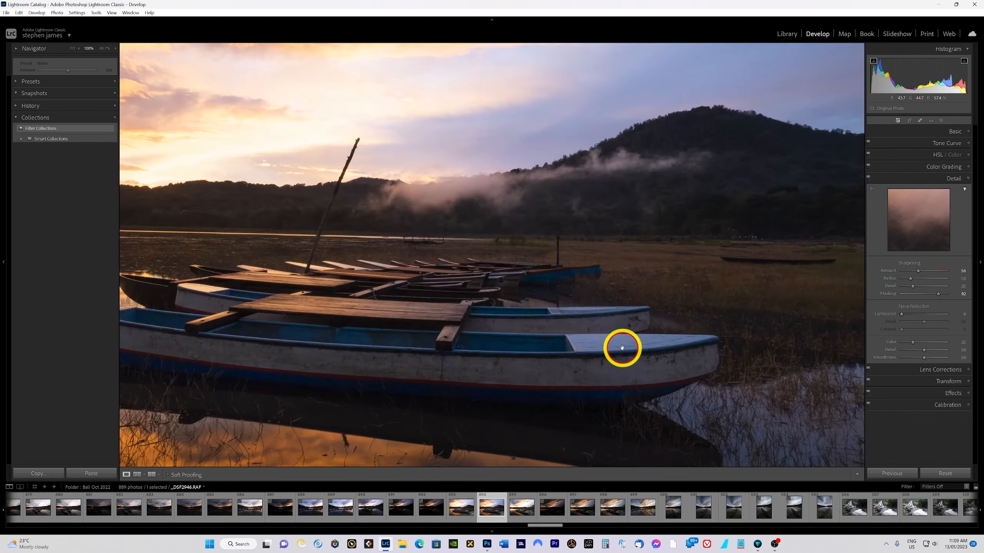
left_click(656, 371)
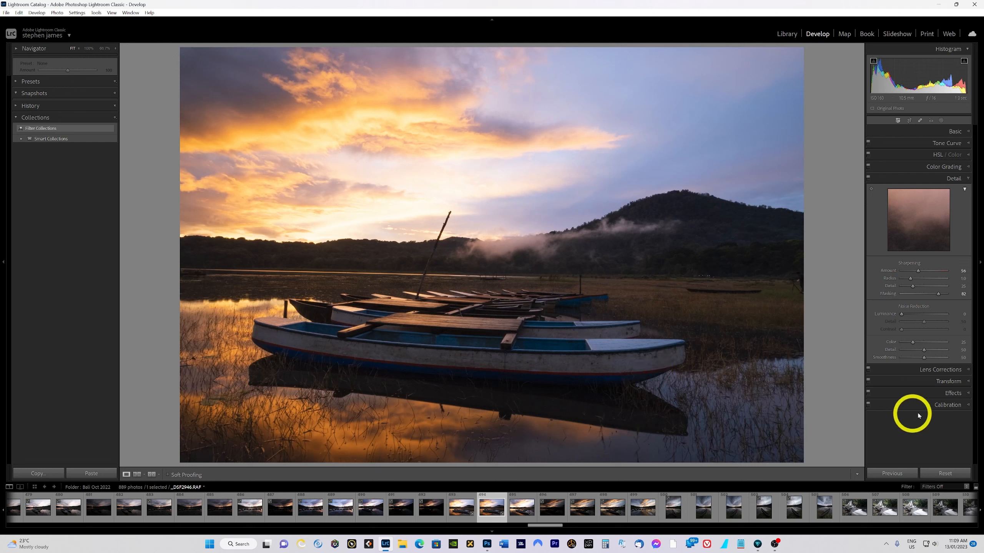
left_click(940, 371)
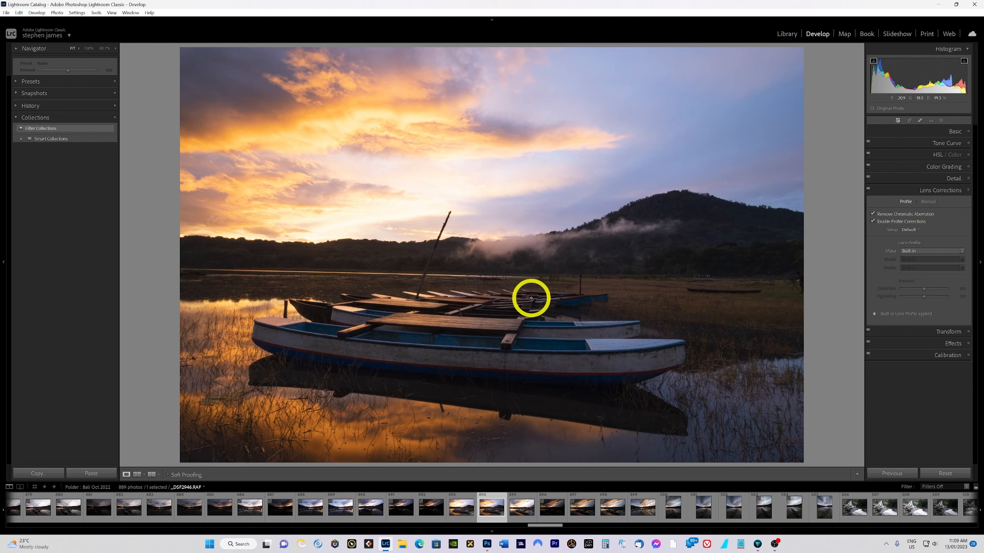
- Open the exposures in Photoshop as Smart Objects through Edit In
right_click(504, 270)
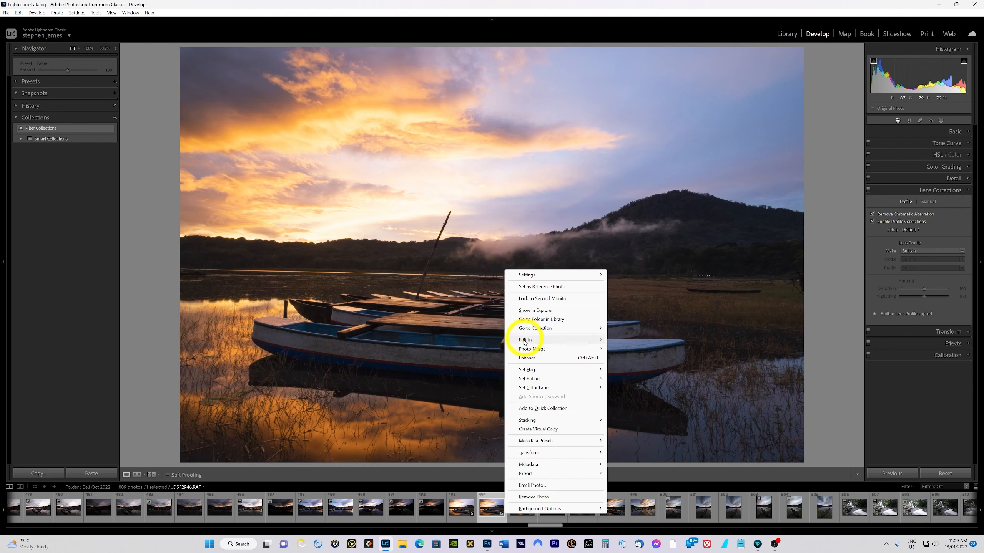
mouse_move(524, 343)
left_click(639, 444)
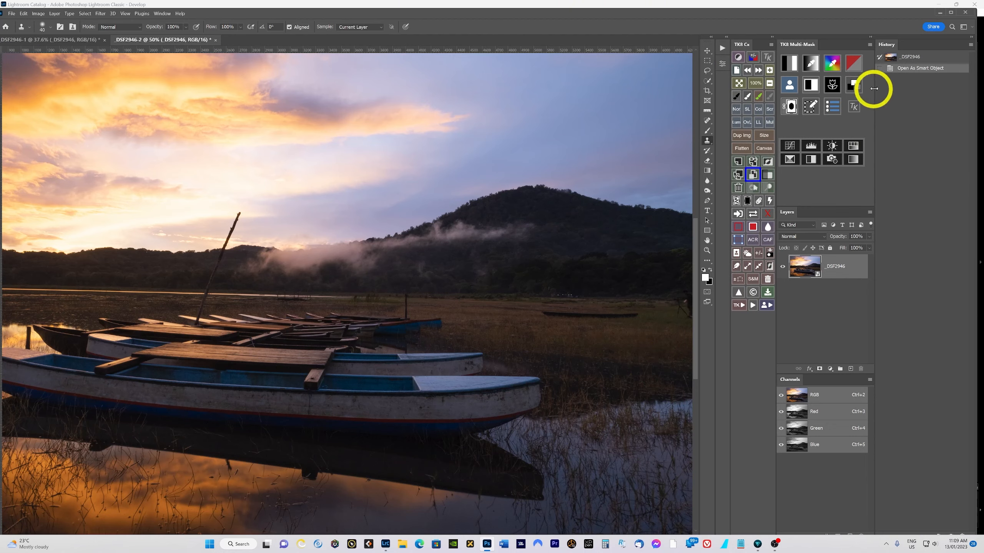
- Fit the image on screen and compare the two open documents
left_click(951, 12)
key("ctrl+0")
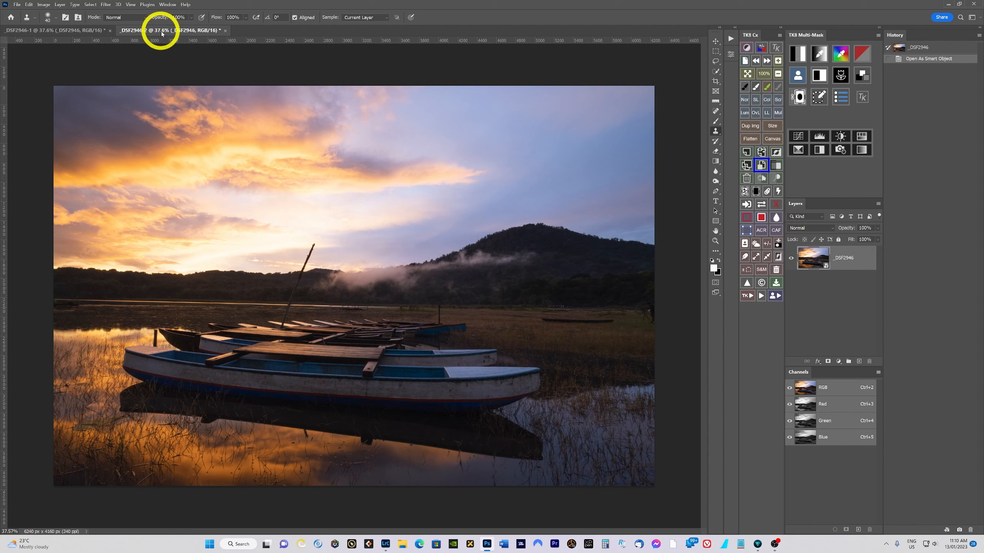
left_click(62, 31)
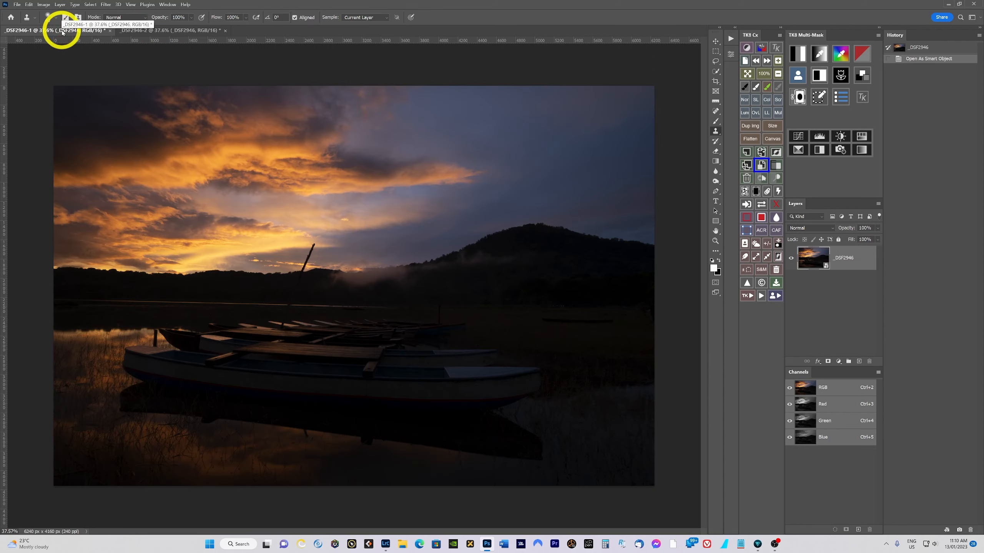
left_click(159, 31)
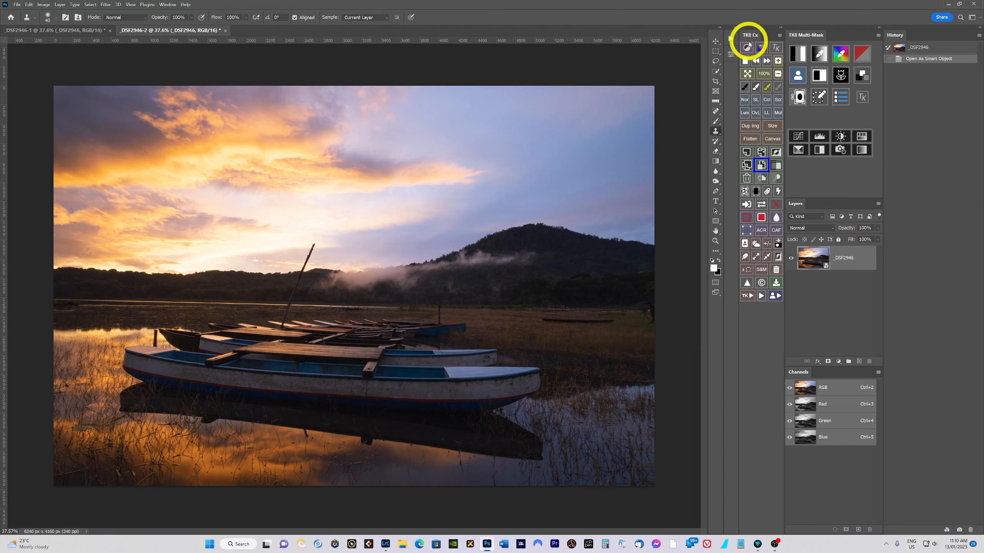
- Move the bright exposure into the dark exposure's document as a new layer and close the source document
left_click(751, 297)
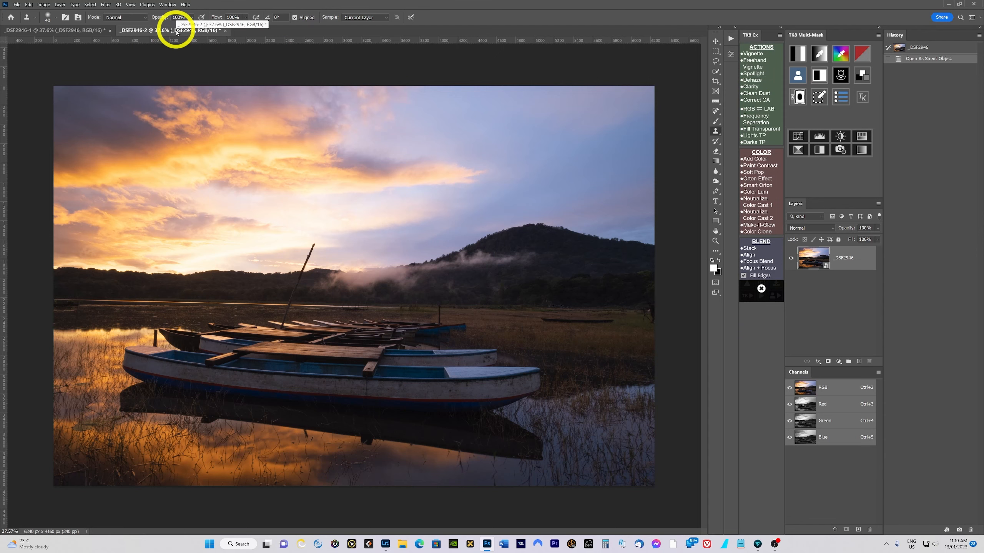
left_click_drag(175, 34, 259, 126)
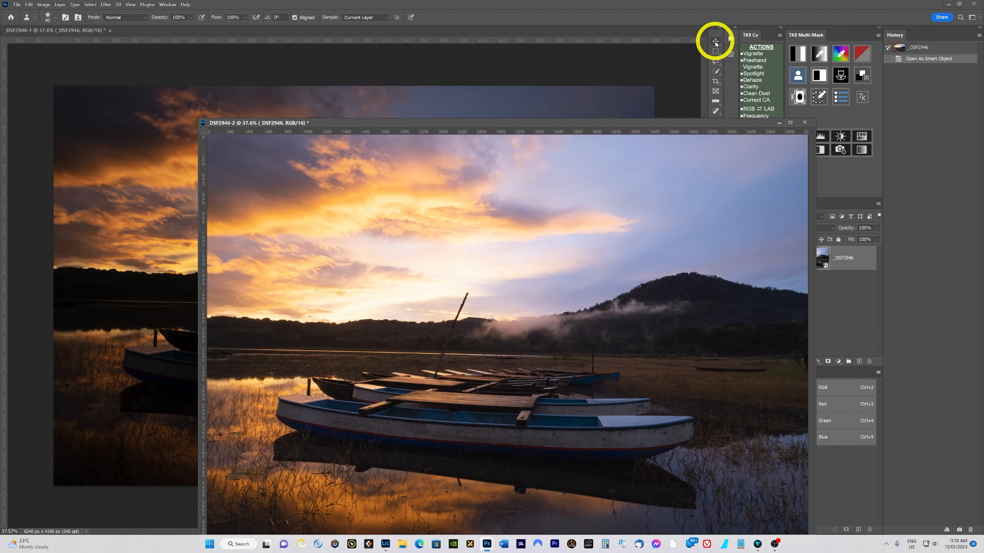
left_click(715, 41)
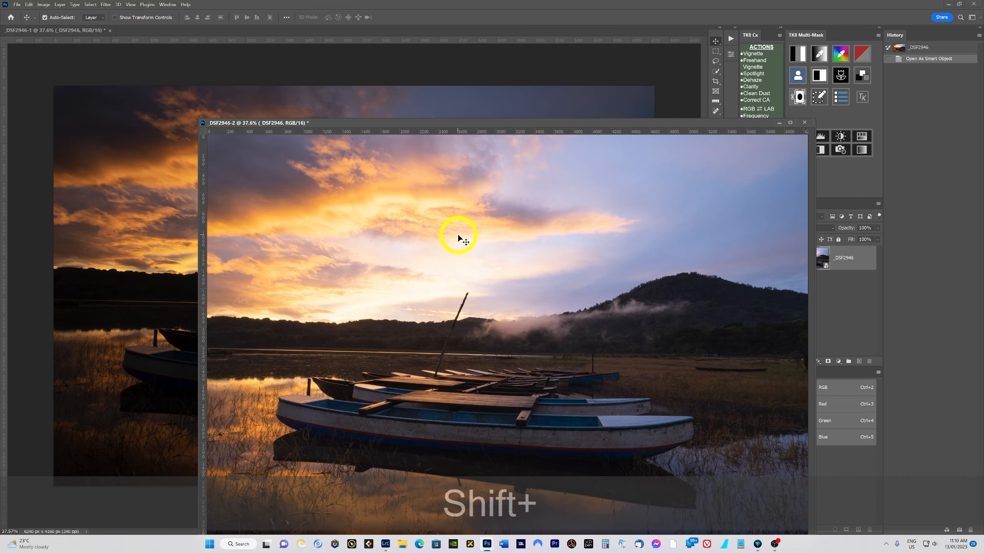
left_click_drag(458, 234, 157, 196)
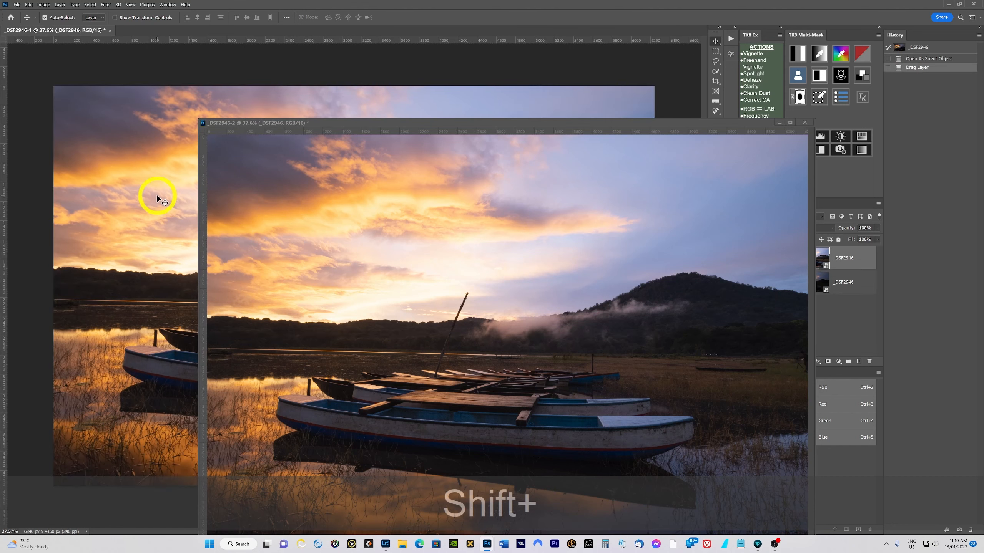
left_click_drag(547, 131, 547, 129)
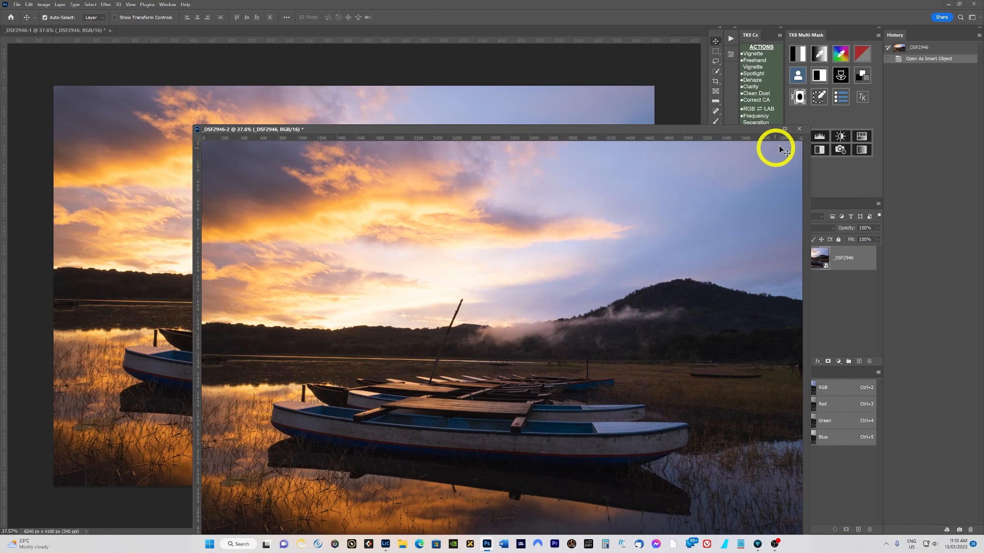
left_click(799, 130)
left_click(514, 202)
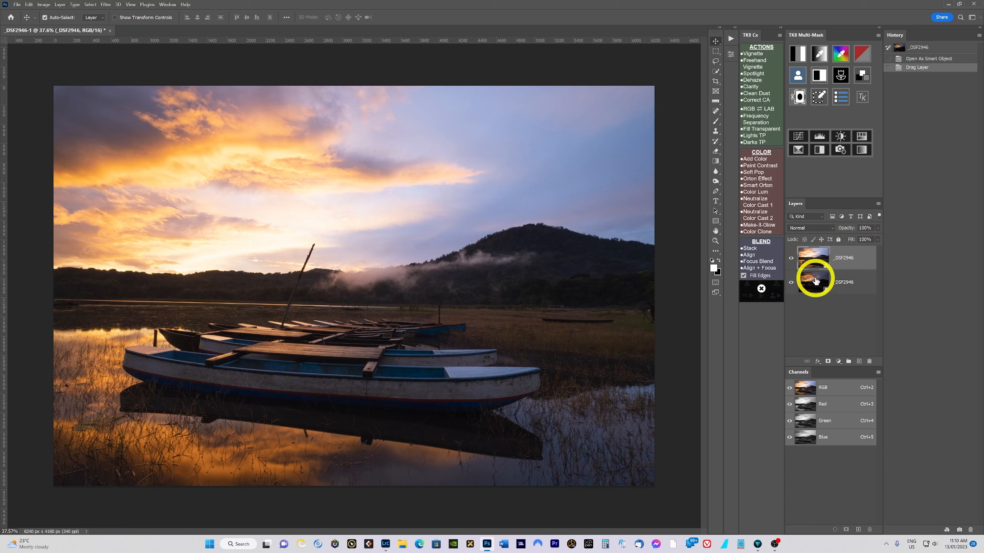
- Put the dark exposure layer on top, compare by toggling its visibility, then add a layer mask and a vector mask
left_click_drag(819, 274, 835, 247)
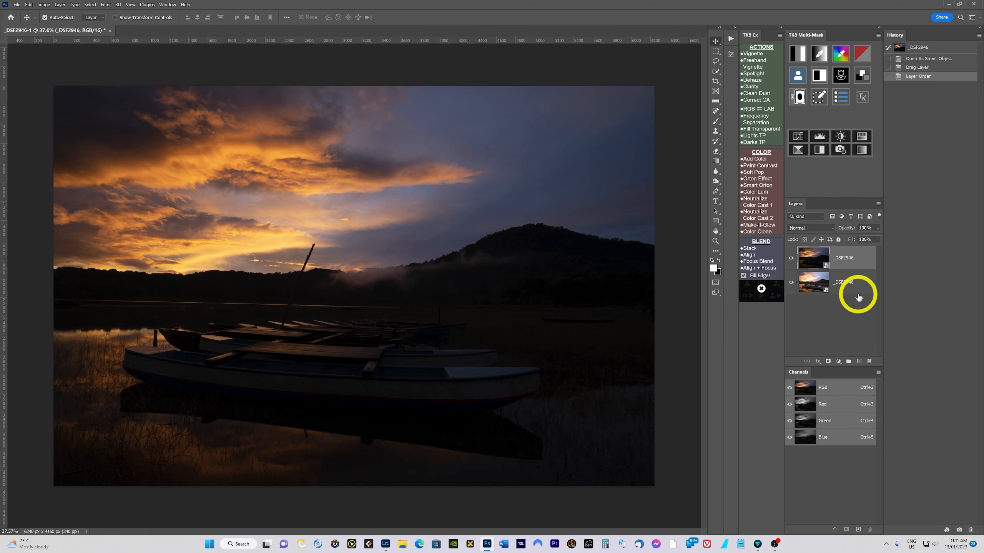
left_click(791, 260)
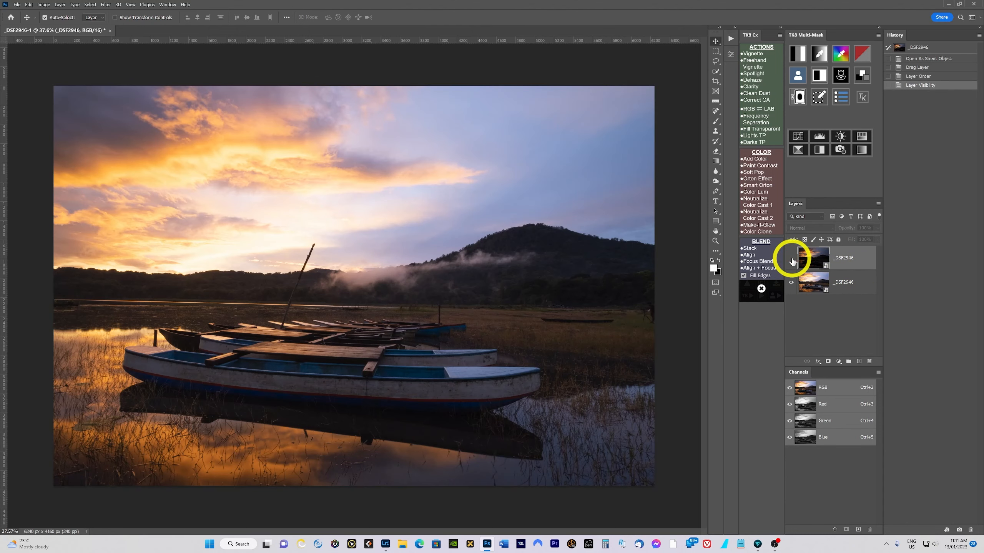
left_click(791, 260)
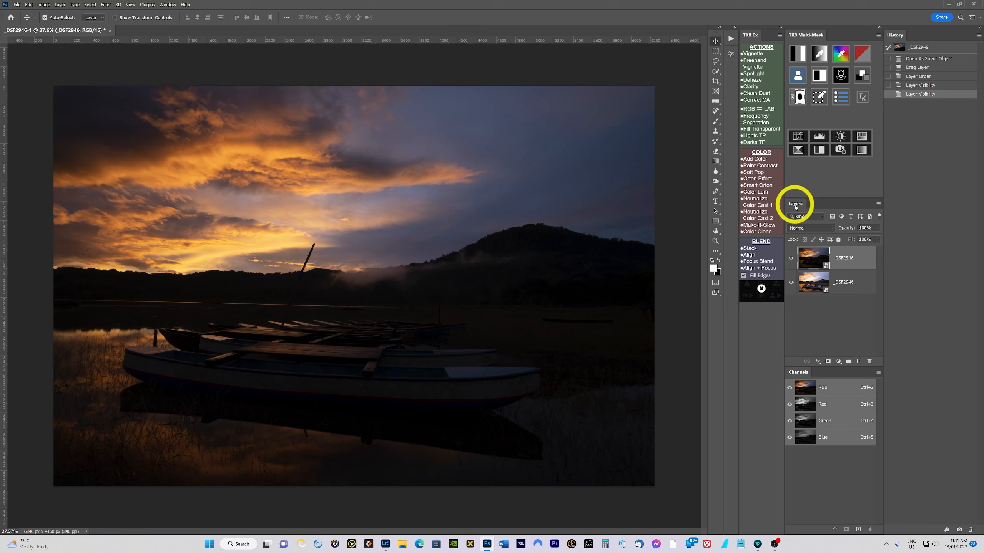
left_click(827, 362)
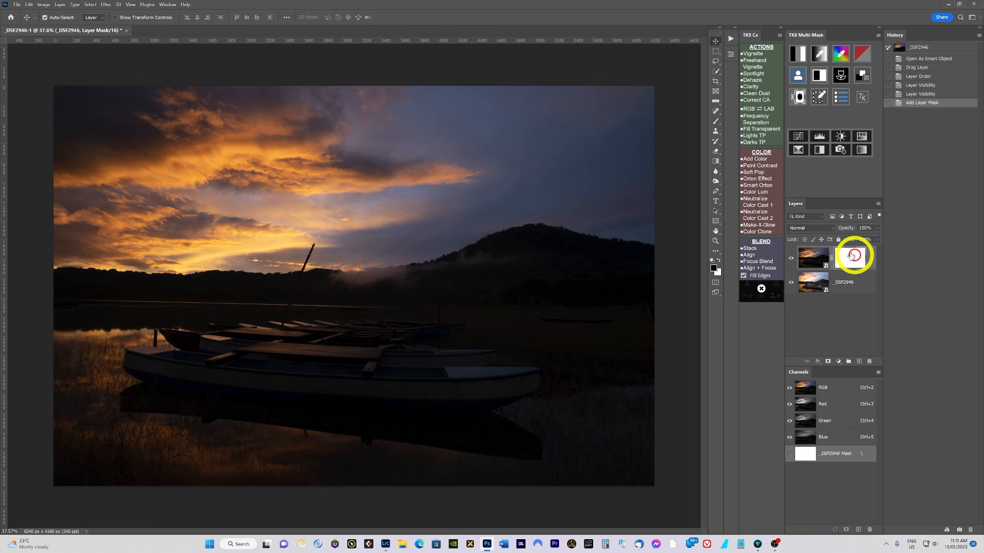
left_click(827, 362)
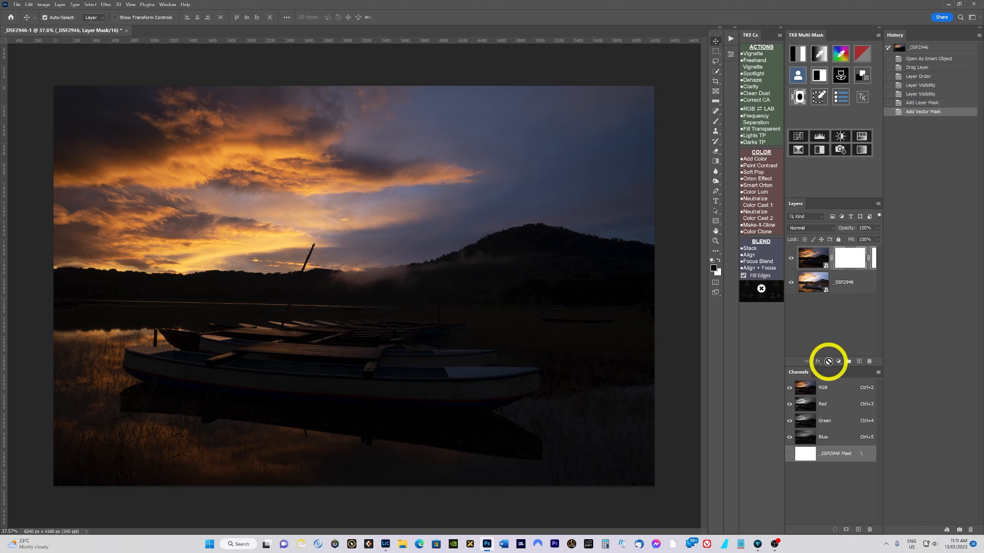
- Undo the two masks and add a black, hide-all layer mask to the dark exposure layer instead
key("ctrl+z")
key("ctrl+z")
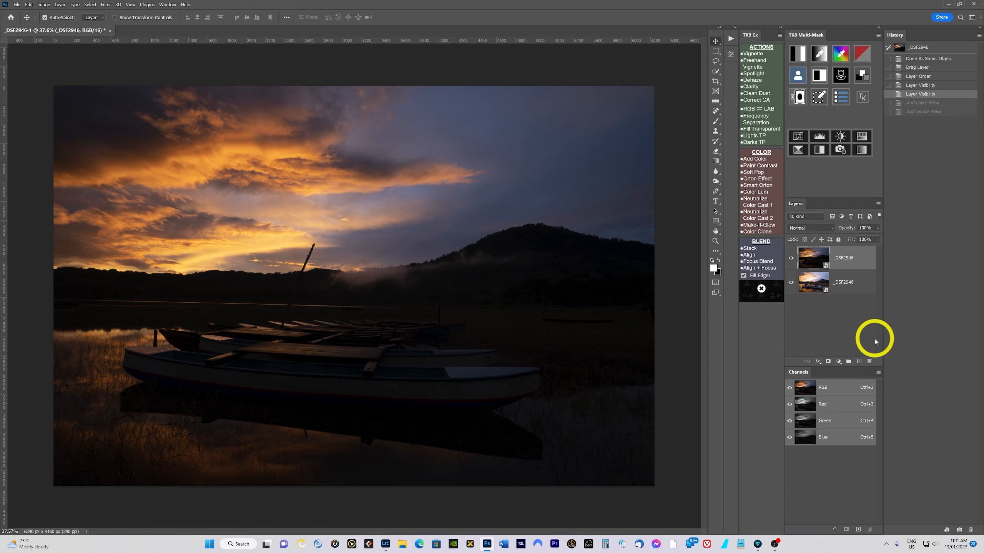
key("alt")
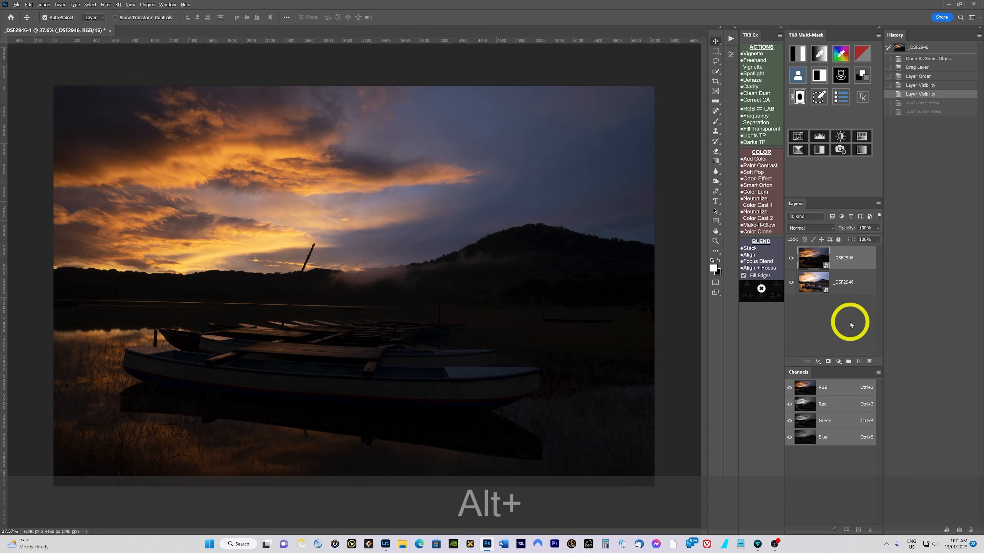
left_click(828, 363, "alt")
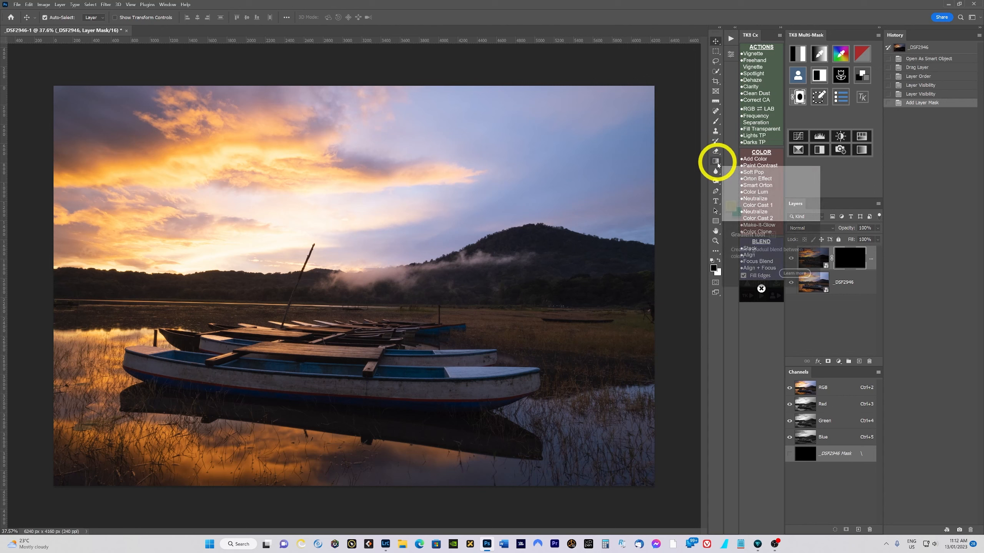
- Reset to default colours, choose the Gradient Tool and draw a vertical gradient on the mask through the sky
left_click(719, 263)
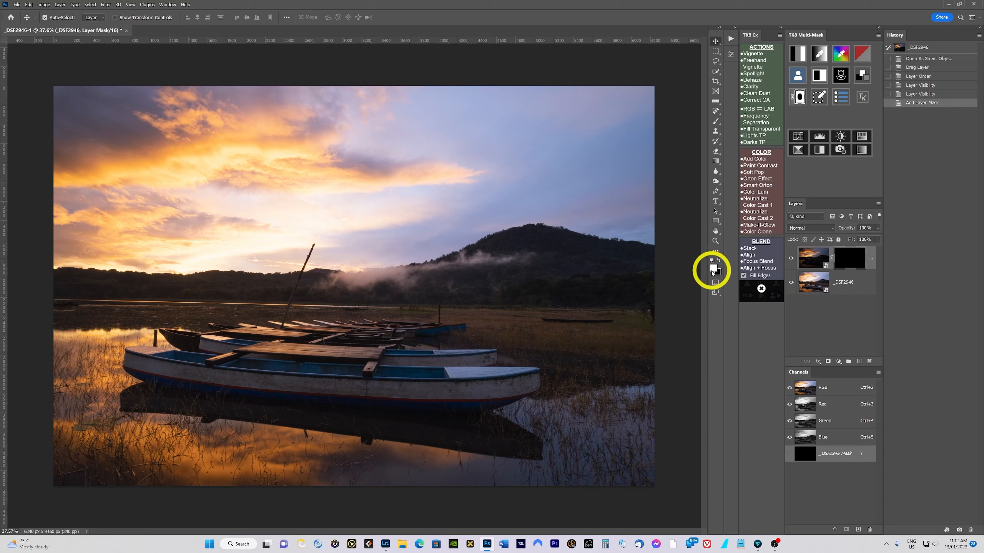
key("x")
key("x")
key("x")
key("x")
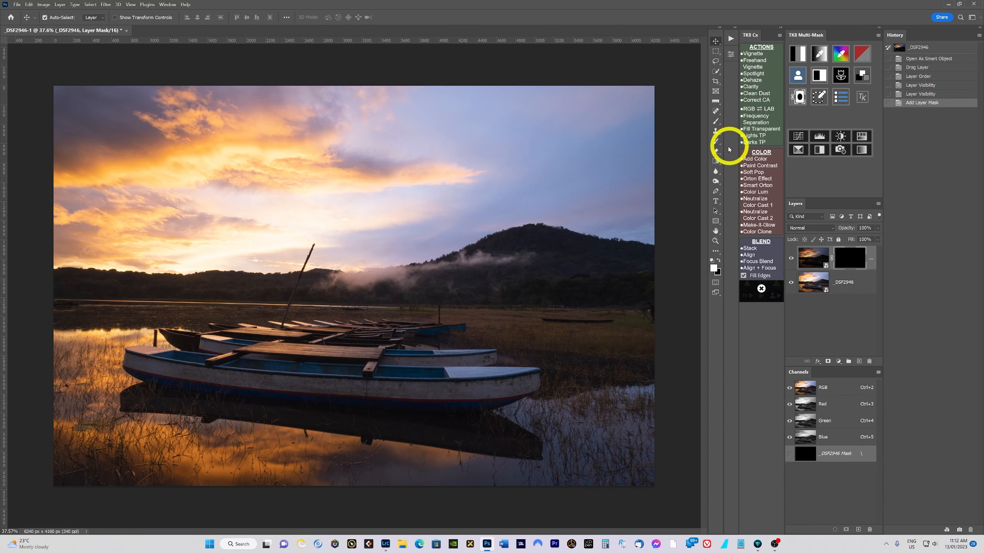
left_click(718, 164)
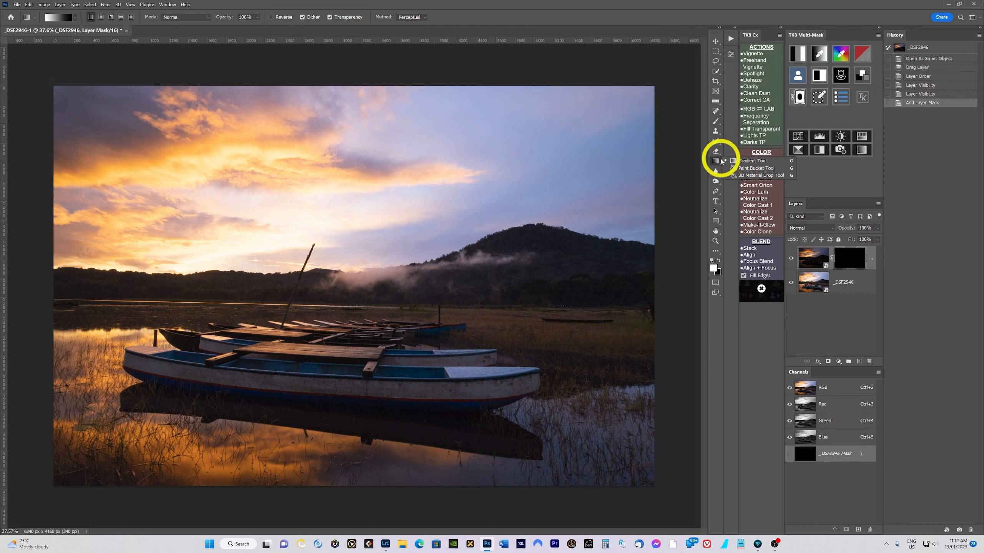
left_click(747, 161)
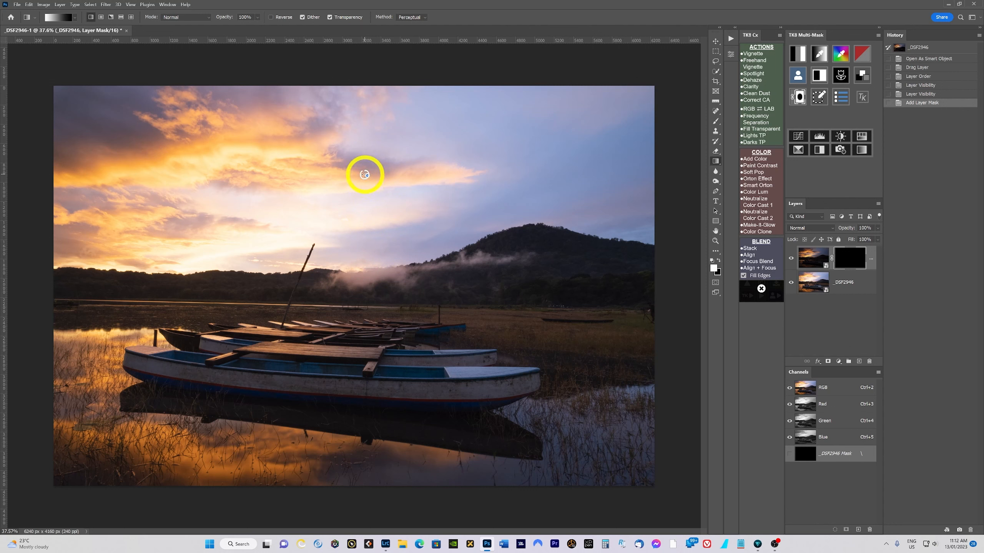
left_click_drag(367, 175, 365, 206)
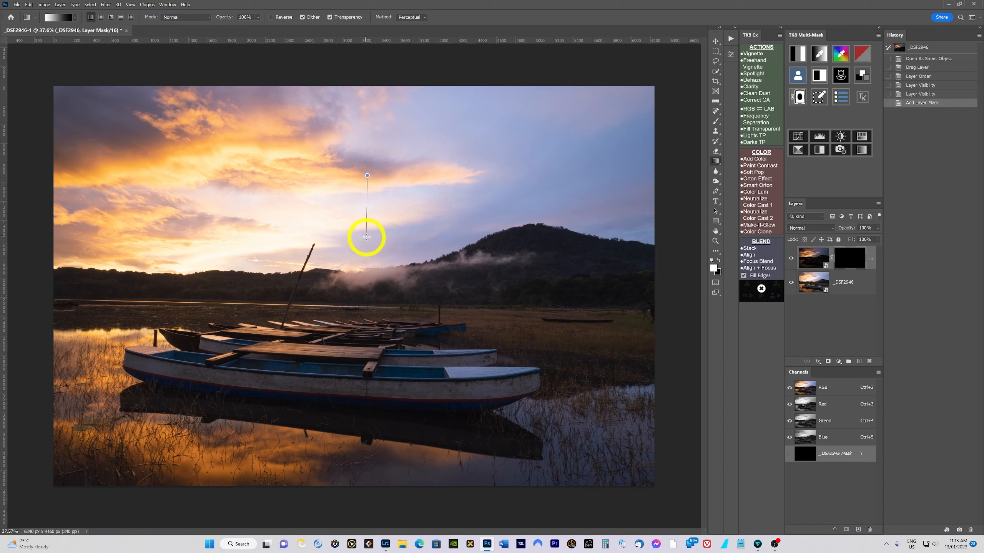
mouse_move(366, 237)
left_mouse_down()
mouse_move(364, 216)
mouse_move(373, 256)
mouse_move(369, 210)
mouse_move(387, 232)
mouse_move(410, 222)
mouse_move(441, 240)
mouse_move(433, 247)
mouse_move(393, 216)
mouse_move(398, 236)
mouse_move(382, 240)
mouse_move(383, 270)
mouse_move(380, 236)
mouse_move(367, 266)
left_mouse_up()
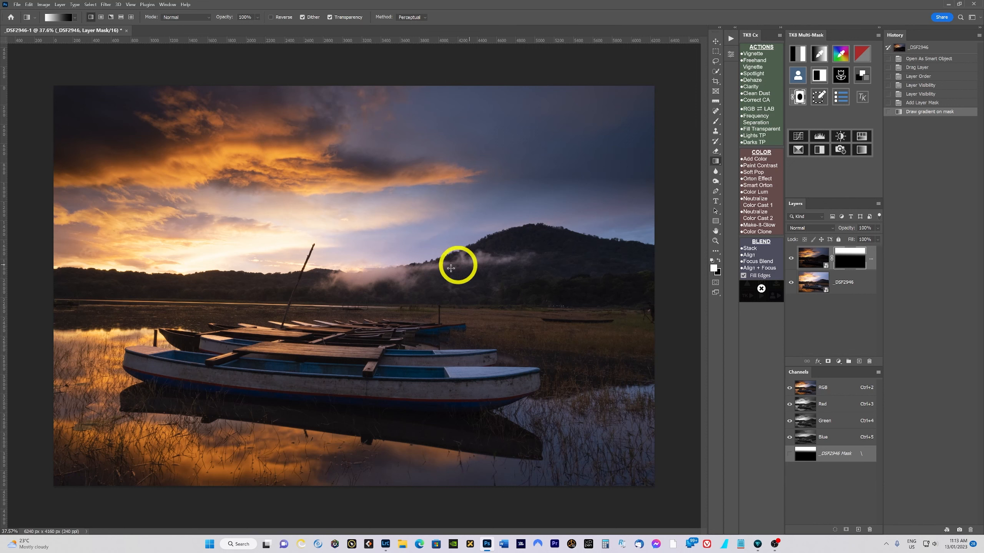
- Redraw the mask gradient several times from the upper sky down to the lake shore to refine the transition
left_click_drag(371, 204, 379, 284)
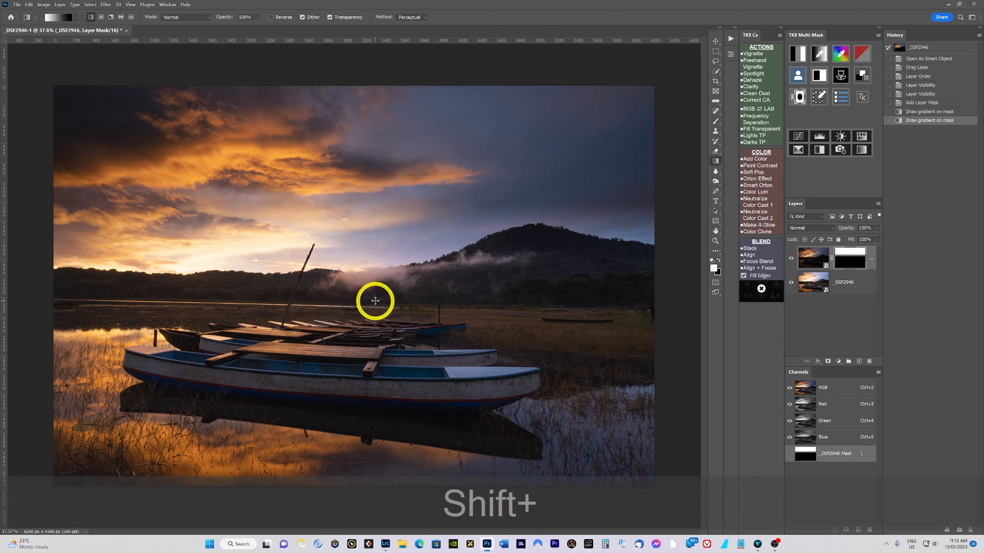
left_click_drag(378, 136, 373, 329)
left_click_drag(378, 198, 375, 307)
left_click_drag(379, 217, 380, 325)
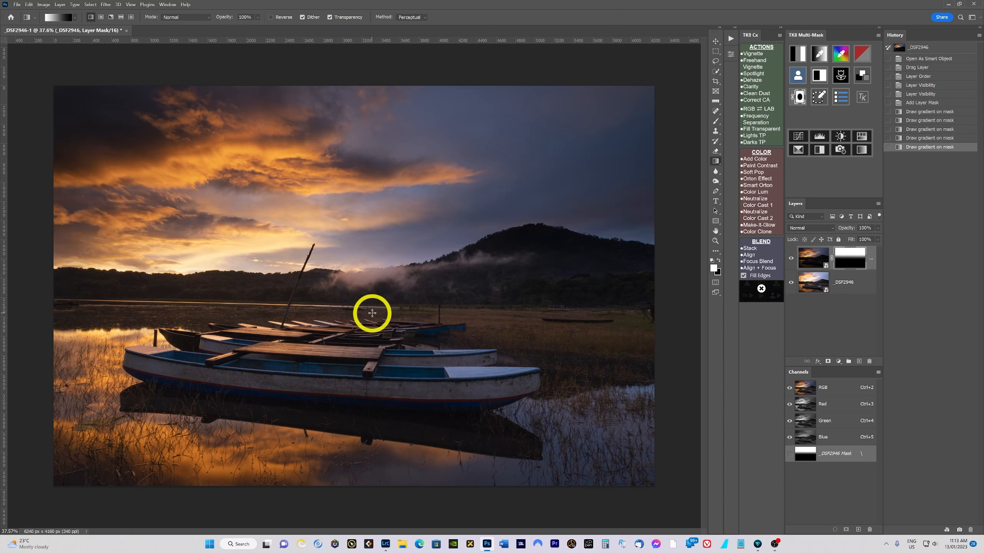
mouse_move(377, 187)
left_mouse_down()
mouse_move(388, 242)
mouse_move(375, 293)
left_mouse_up()
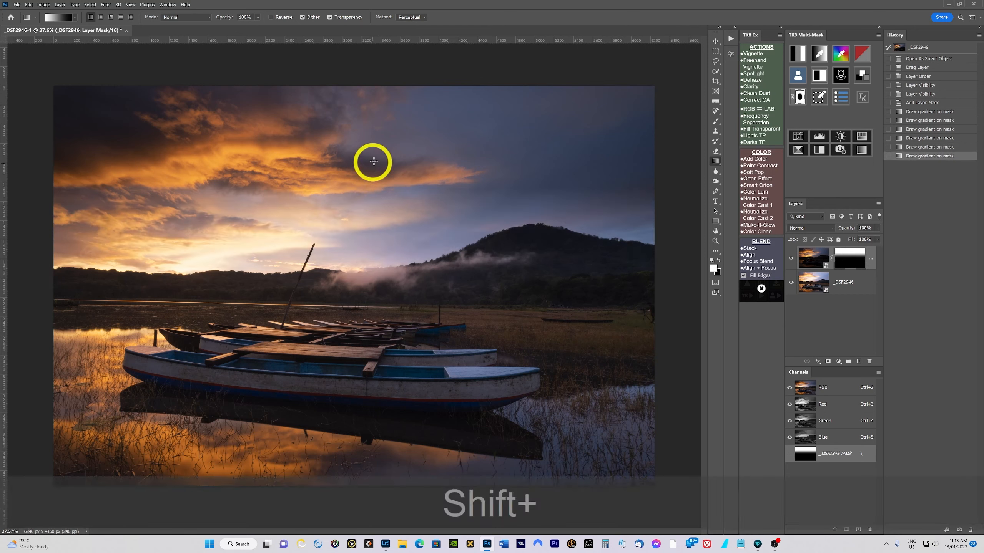
mouse_move(373, 155)
left_mouse_down()
mouse_move(362, 242)
mouse_move(373, 327)
left_mouse_up()
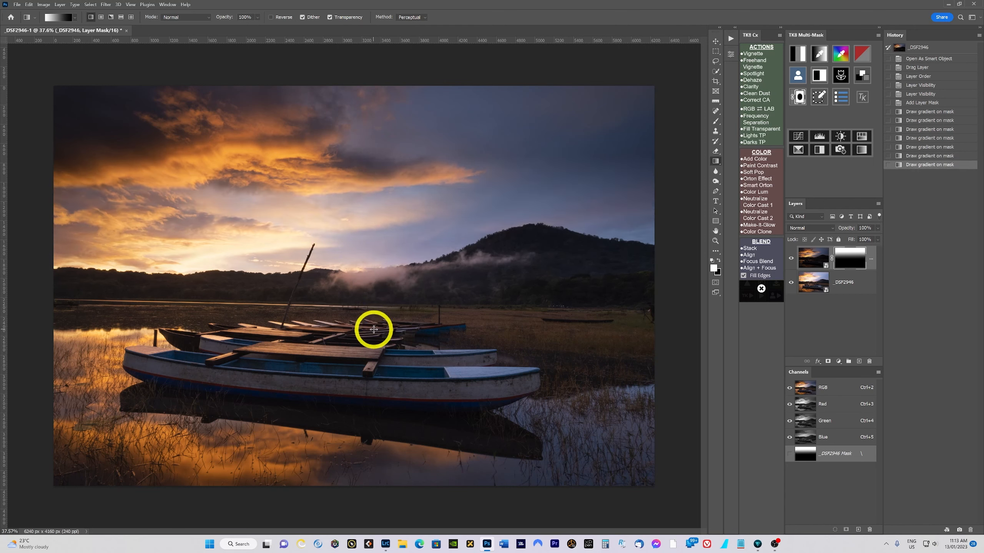
left_click_drag(376, 186, 368, 314)
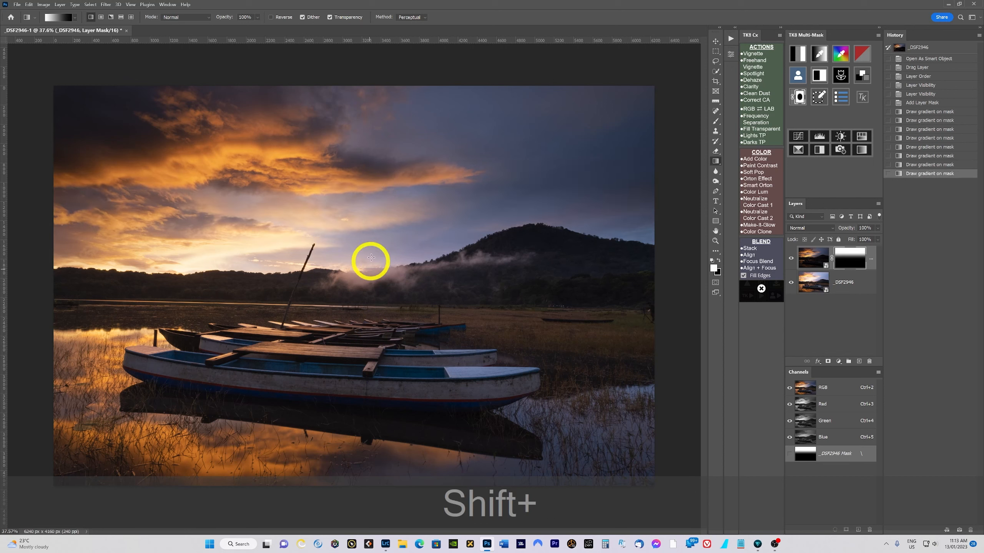
left_click_drag(377, 218, 364, 306)
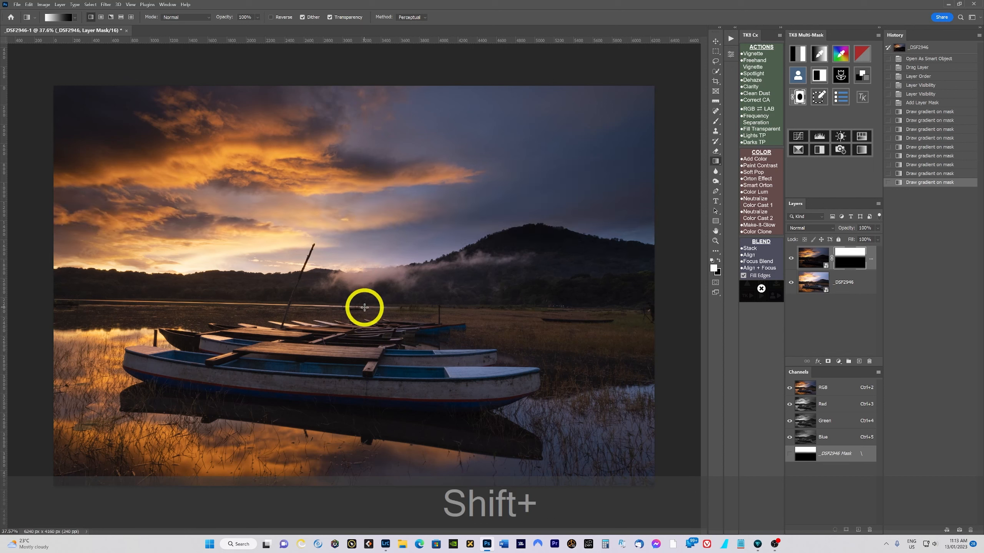
key("shift")
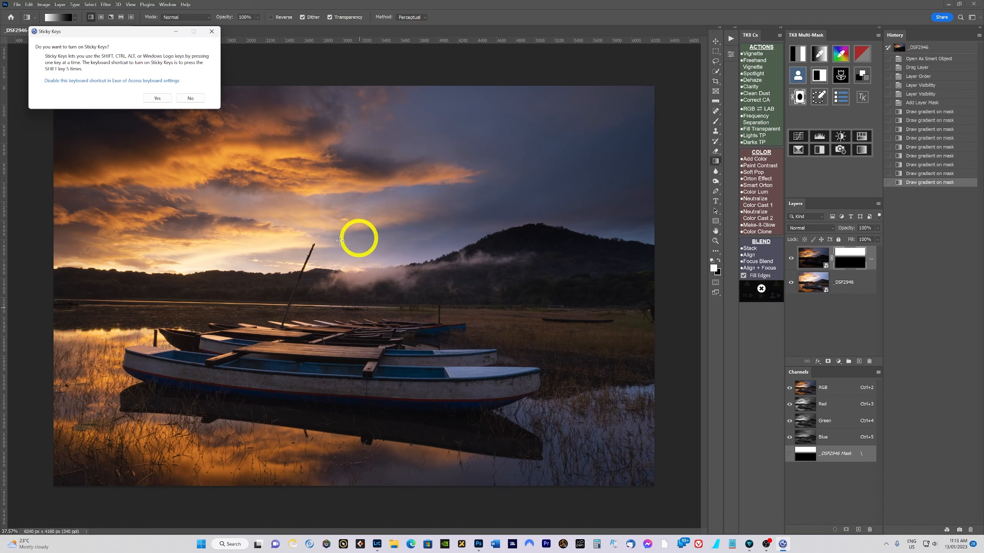
left_click(191, 97)
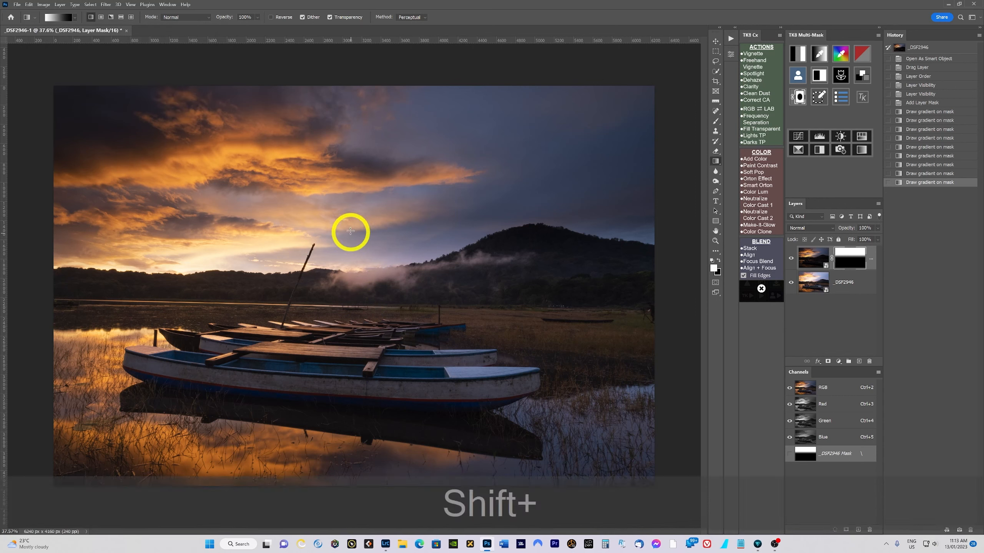
left_click_drag(347, 320, 340, 325)
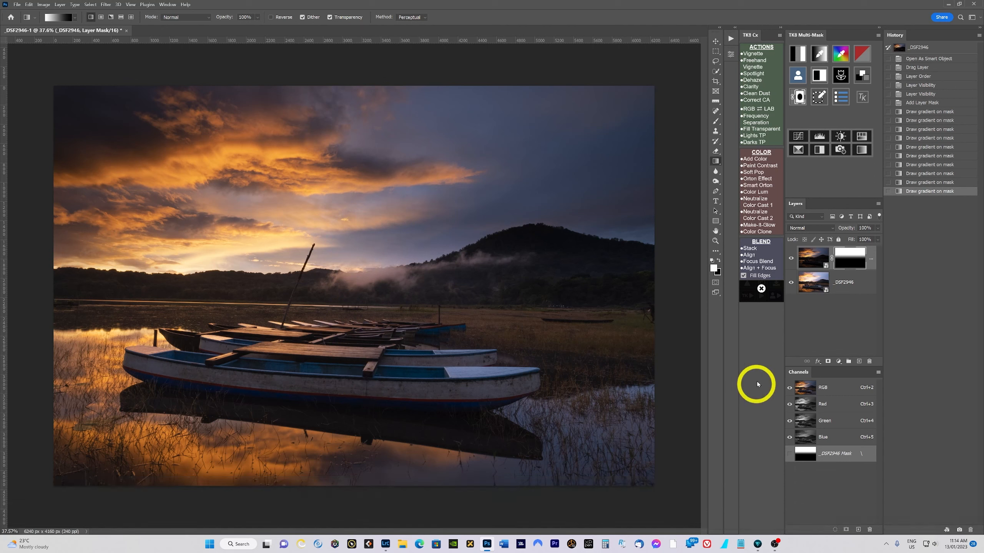
- Compare the blend by toggling the dark layer's visibility, and set that layer's opacity to 94%
left_click(791, 259)
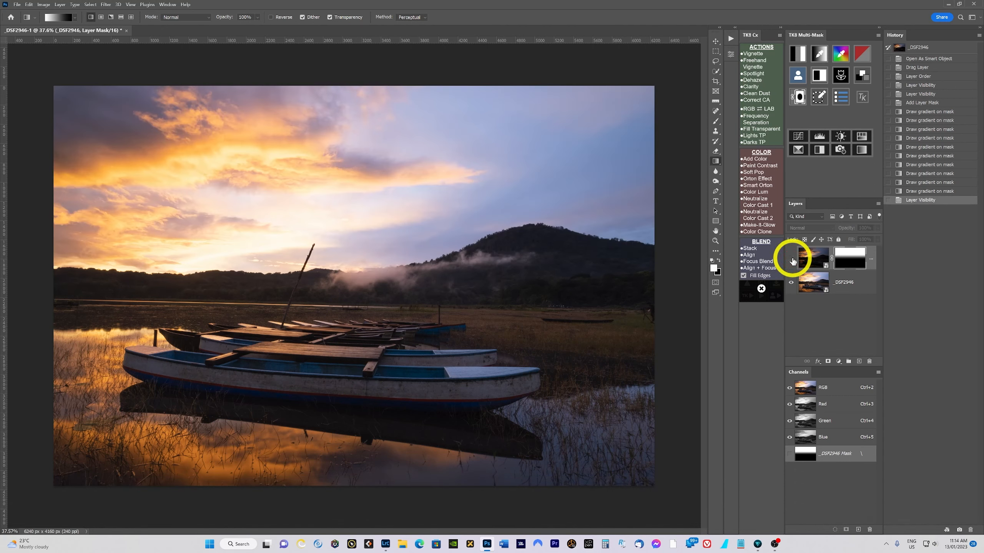
left_click(791, 259)
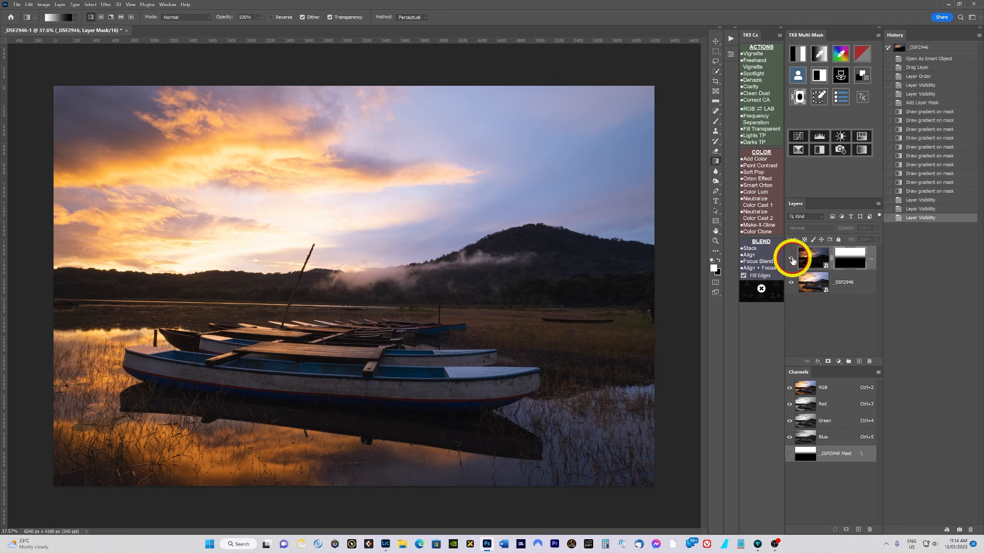
left_click(790, 258)
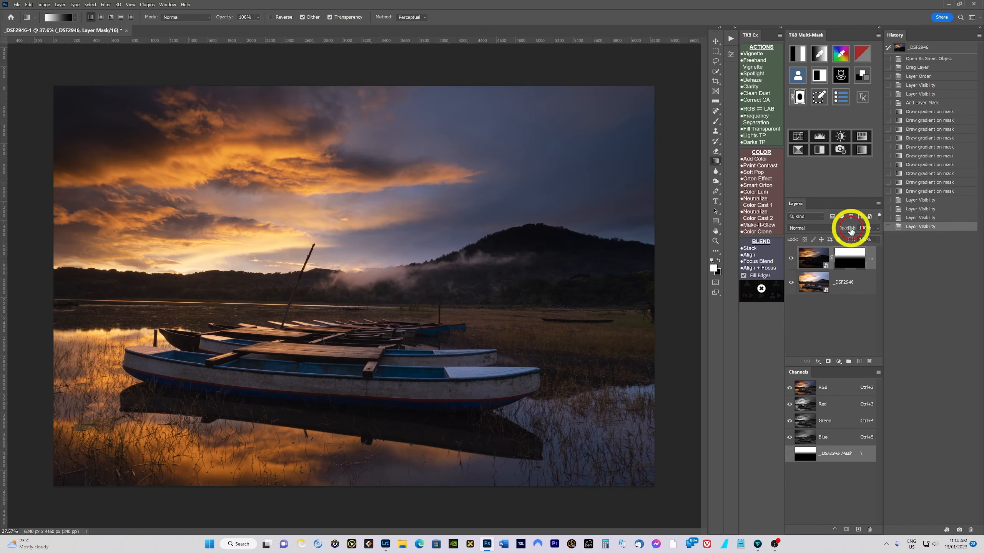
left_click_drag(849, 230, 845, 230)
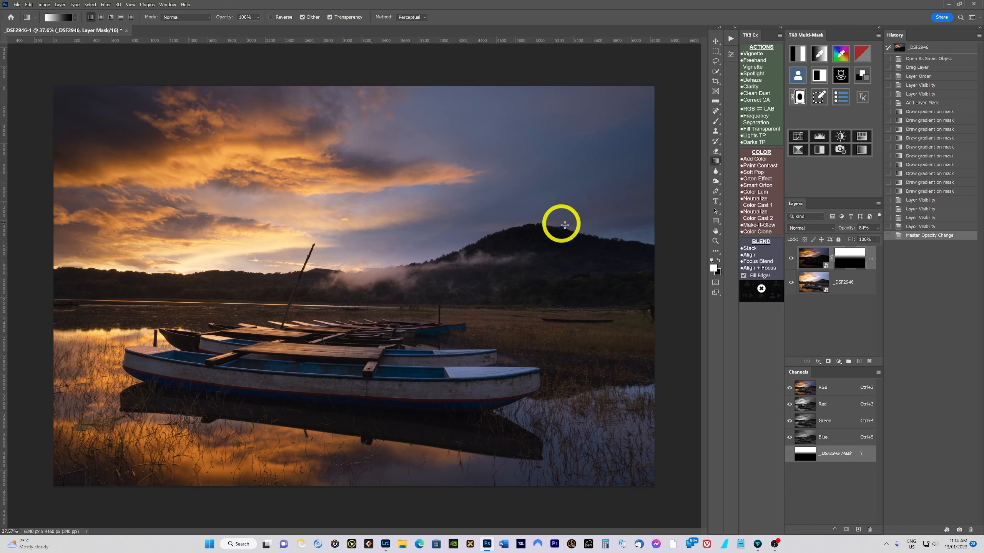
- Zoom in and out to inspect the blended transition around the hill, fog and horizon
scroll(582, 248, "up", 3)
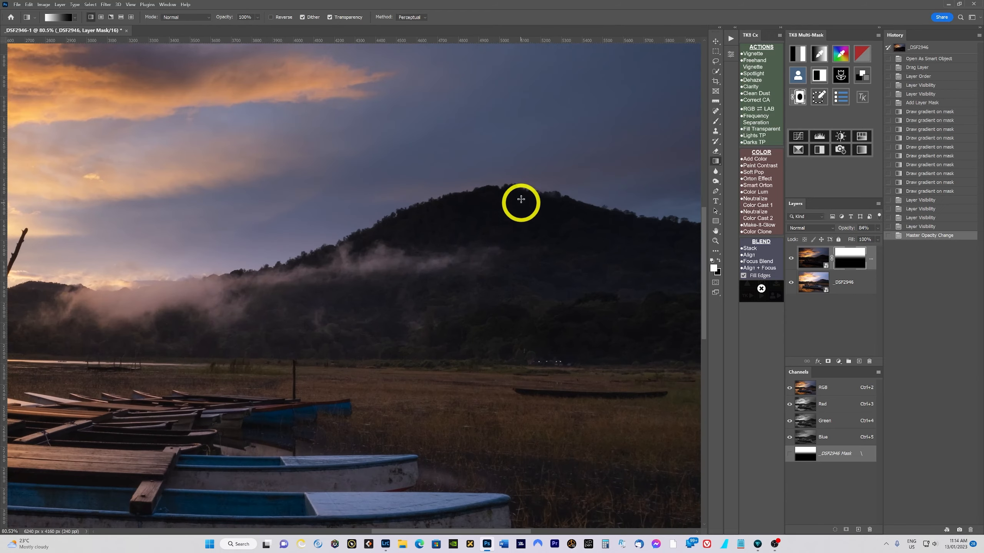
scroll(486, 289, "down", 3)
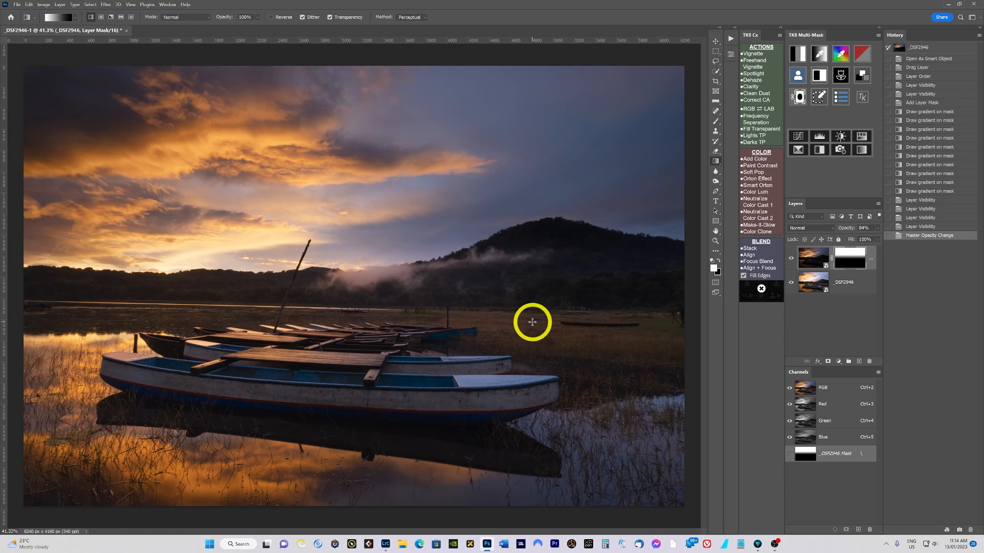
scroll(550, 326, "down", 2)
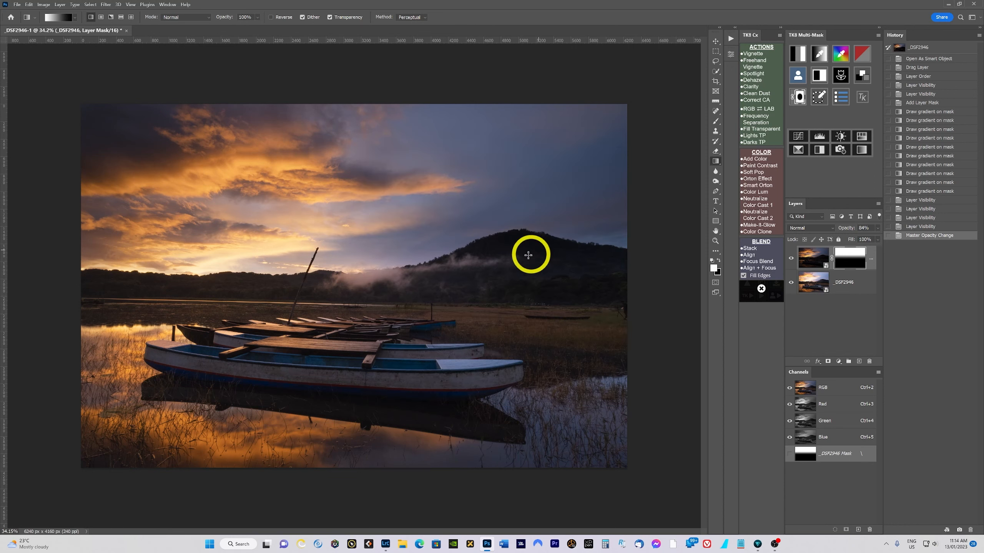
scroll(527, 250, "up", 1)
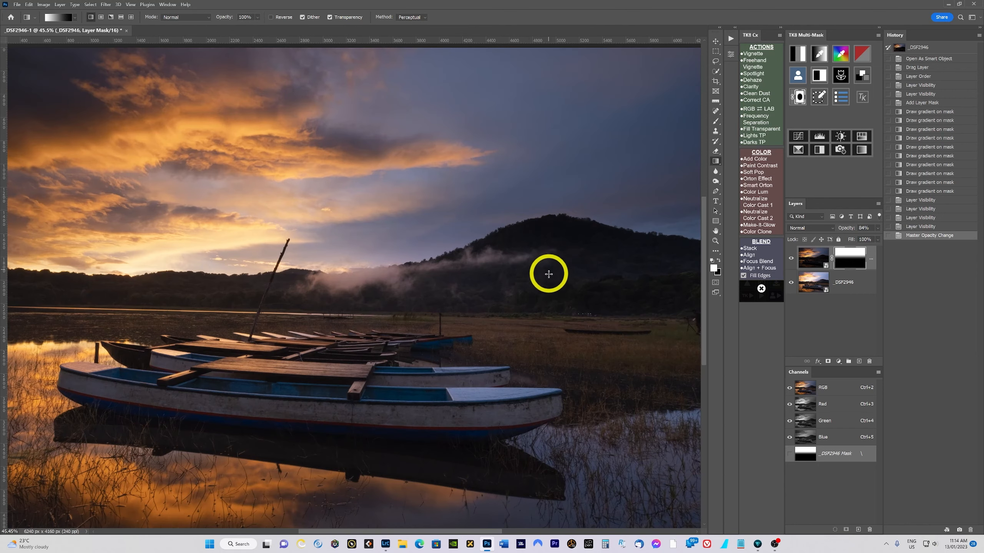
scroll(548, 273, "up", 1)
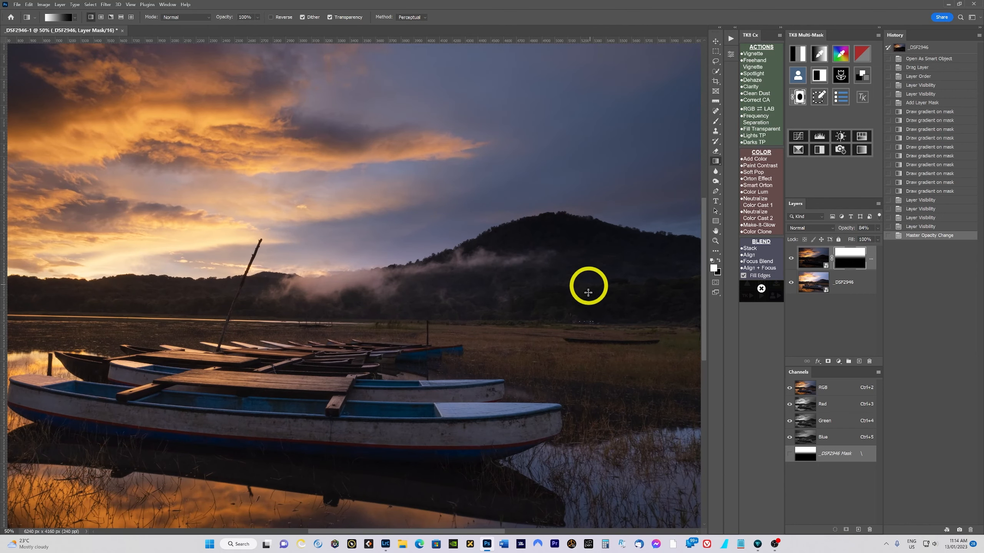
scroll(588, 292, "up", 1)
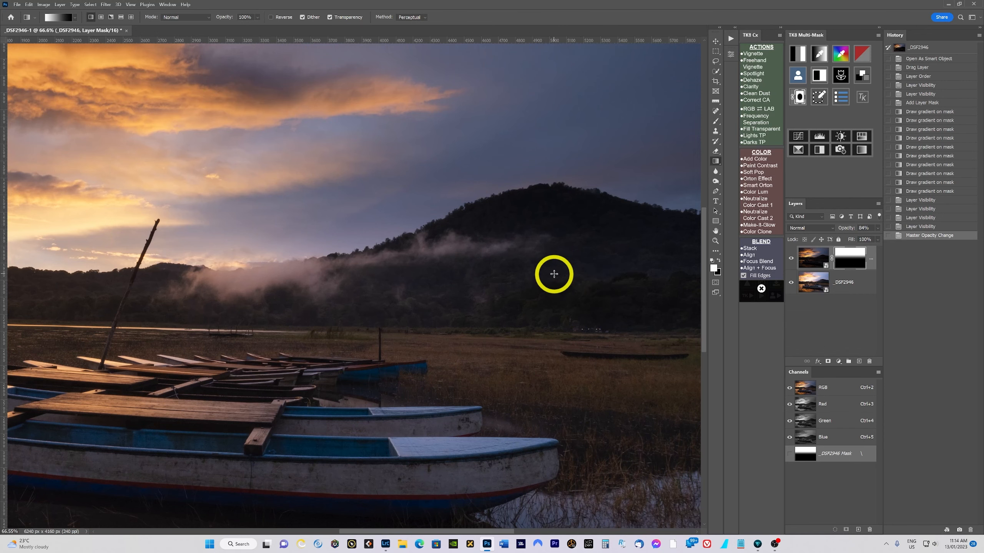
scroll(563, 283, "down", 2)
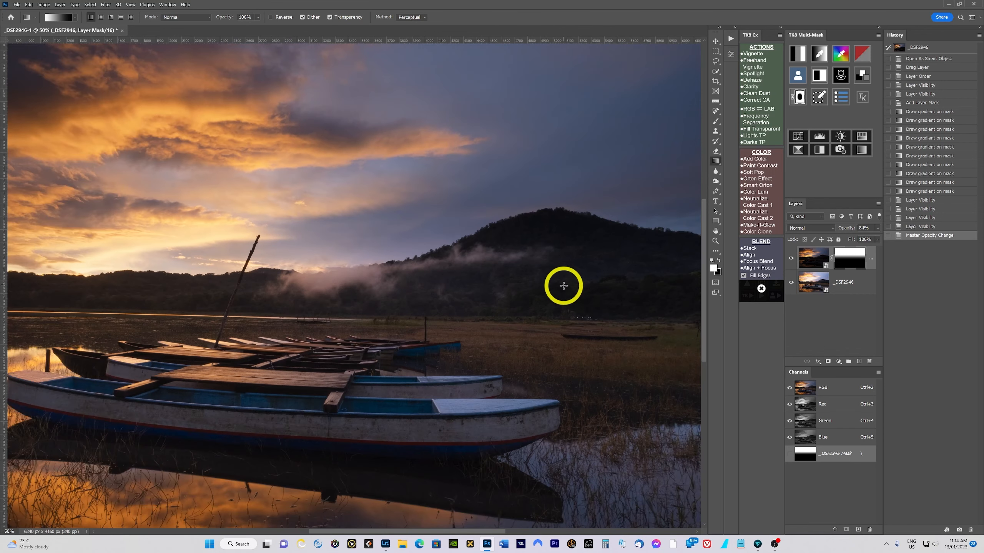
scroll(557, 278, "up", 1)
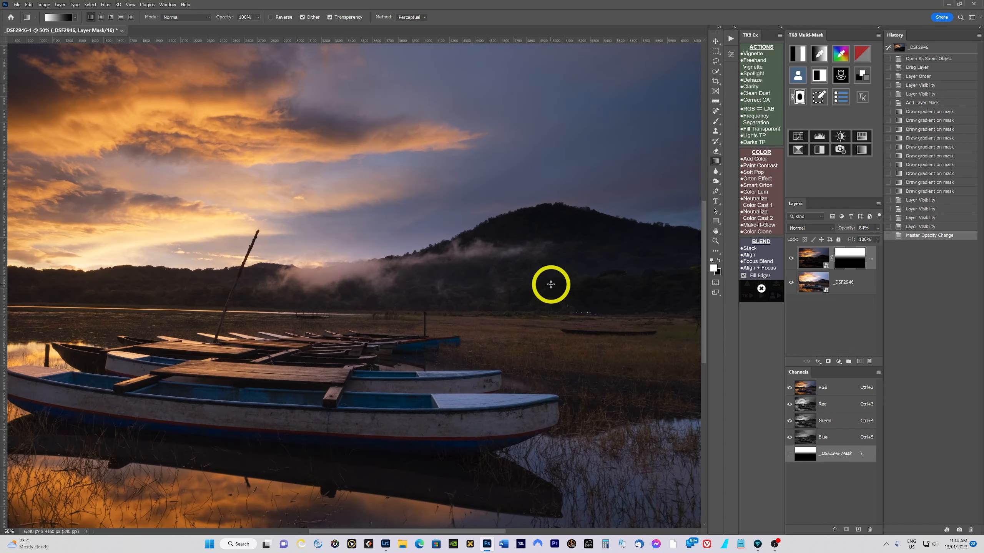
scroll(550, 284, "down", 1)
scroll(549, 286, "down", 1)
scroll(547, 287, "up", 2)
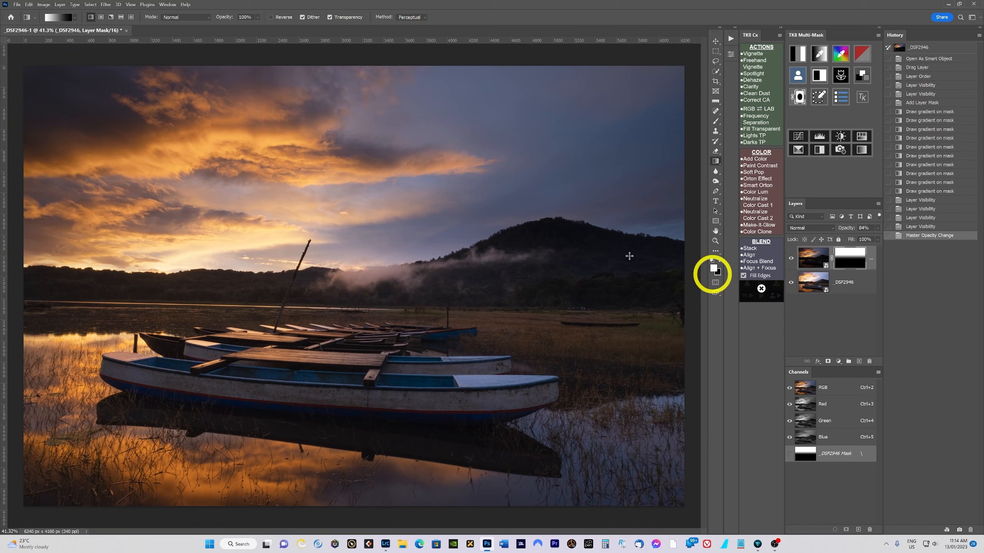
scroll(590, 265, "down", 1)
scroll(542, 287, "up", 1)
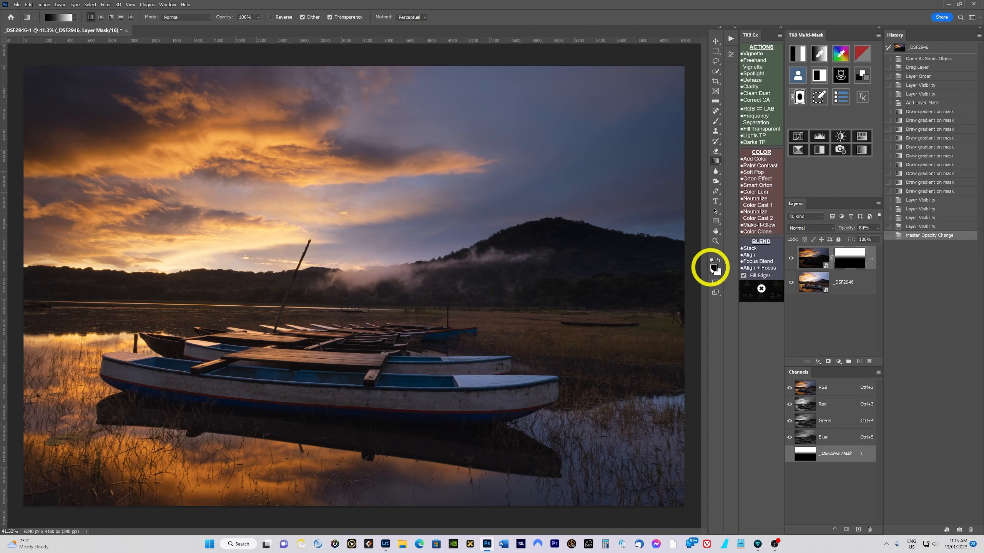
- Choose the Brush Tool and make the dark layer's mask the active editing target
left_click(716, 122)
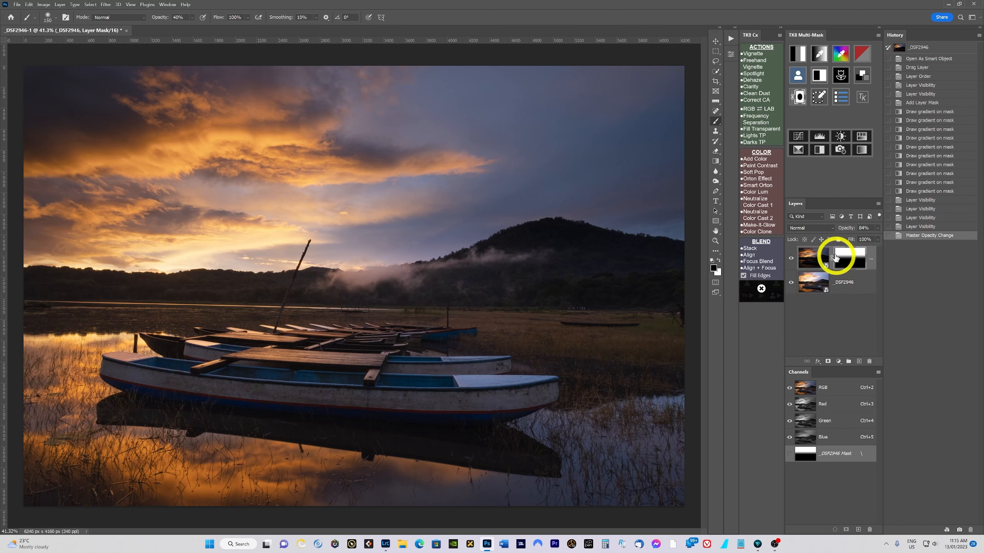
left_click(812, 258)
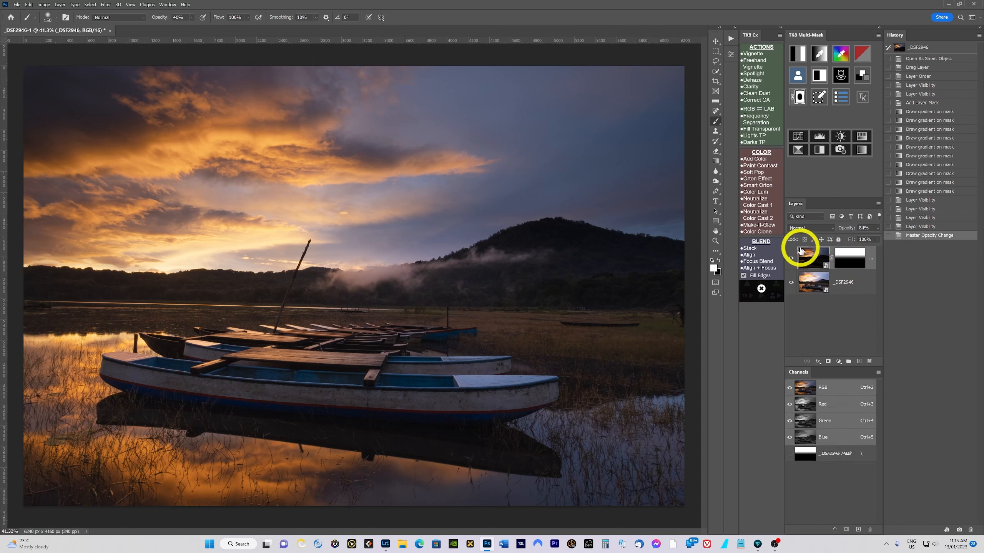
left_click(860, 262)
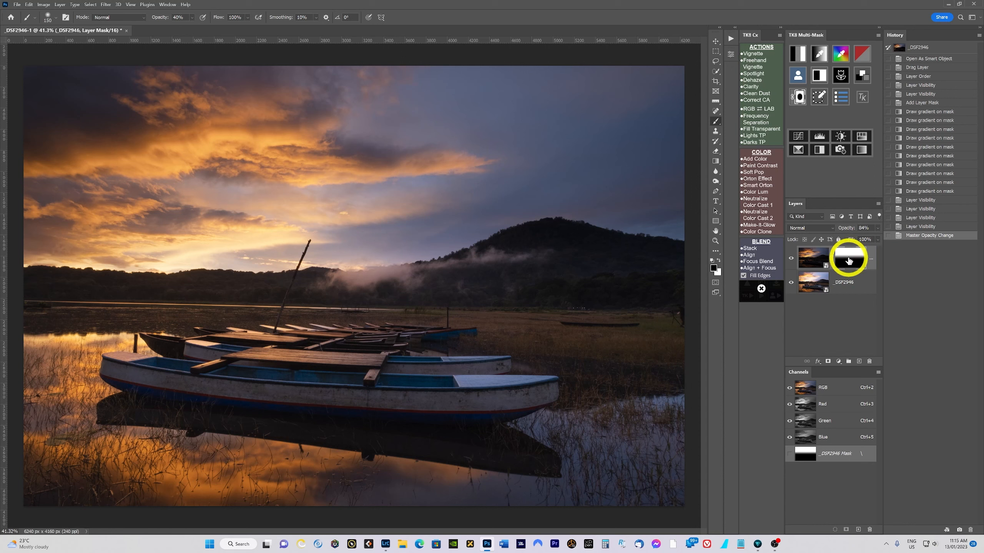
- Use the Quick Selection Tool to select the hill and foreground below the ridge line, then inspect the selection edge
left_click(716, 74)
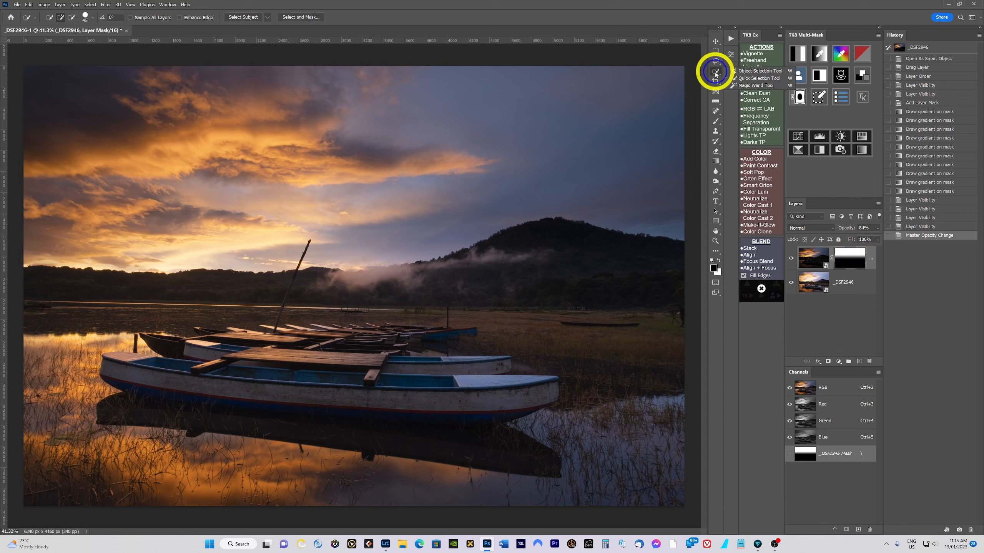
left_click(743, 79)
scroll(578, 232, "up", 3)
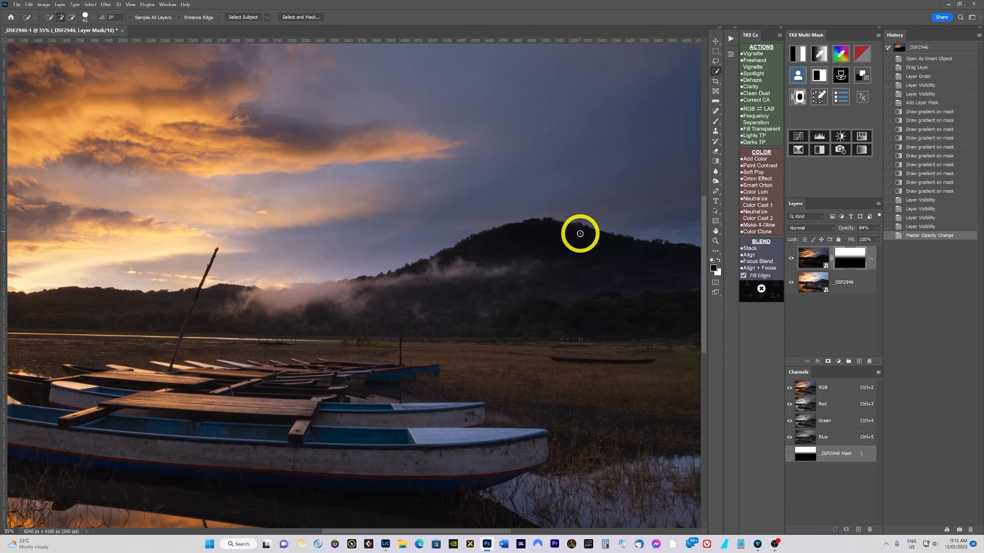
scroll(578, 234, "down", 1)
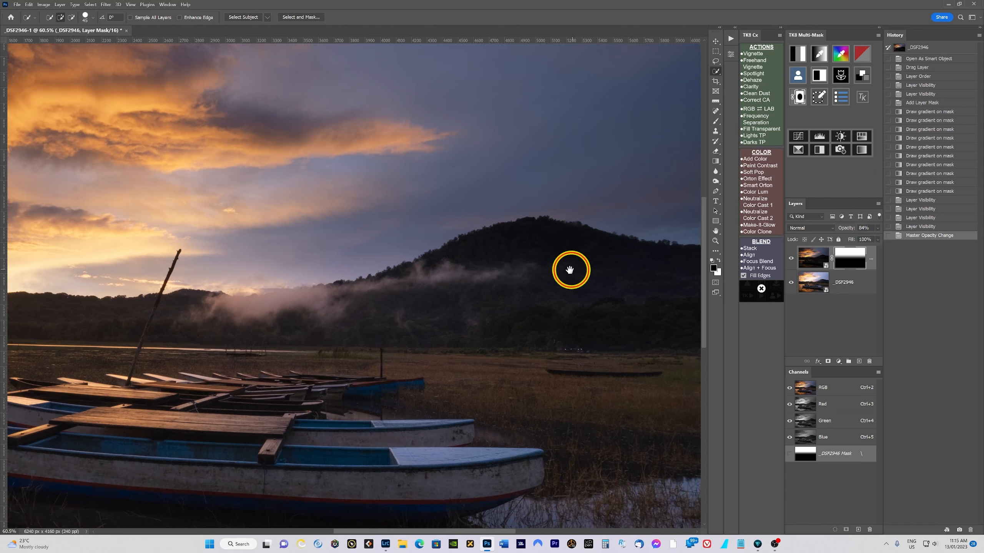
left_click_drag(571, 268, 444, 263)
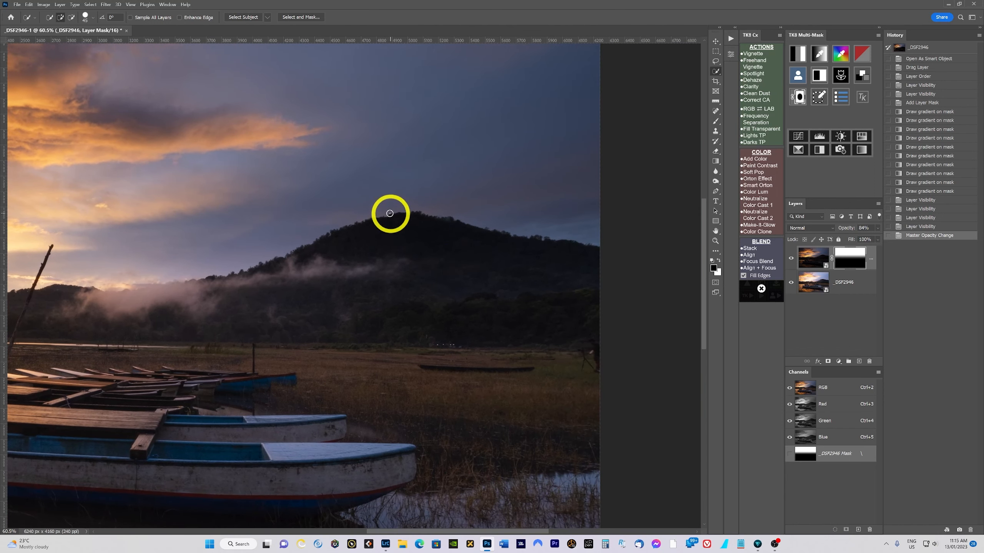
left_click(360, 234)
mouse_move(366, 231)
left_mouse_down()
mouse_move(417, 223)
mouse_move(585, 265)
mouse_move(519, 279)
mouse_move(324, 276)
mouse_move(252, 302)
mouse_move(90, 315)
left_mouse_up()
key("ctrl+0")
scroll(138, 304, "up", 1)
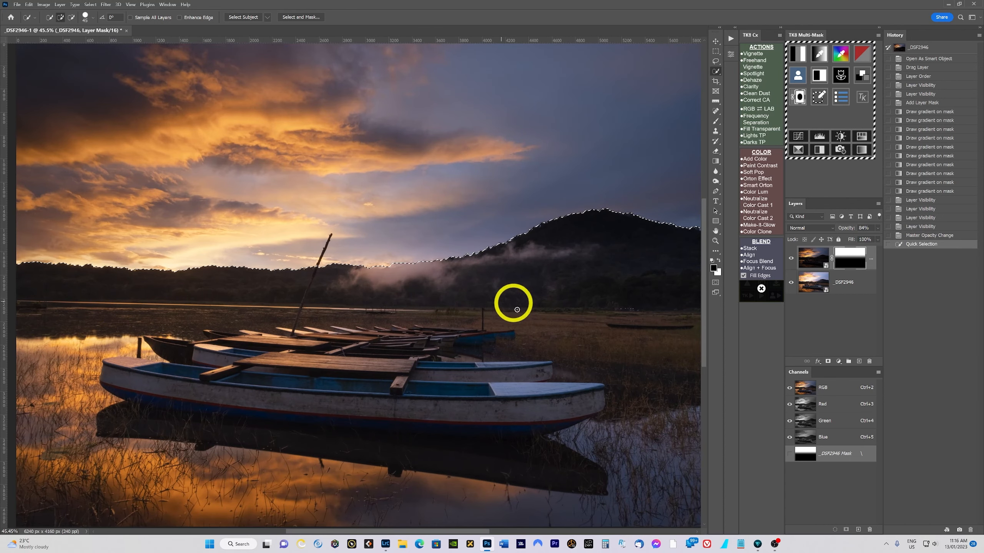
scroll(550, 304, "up", 1)
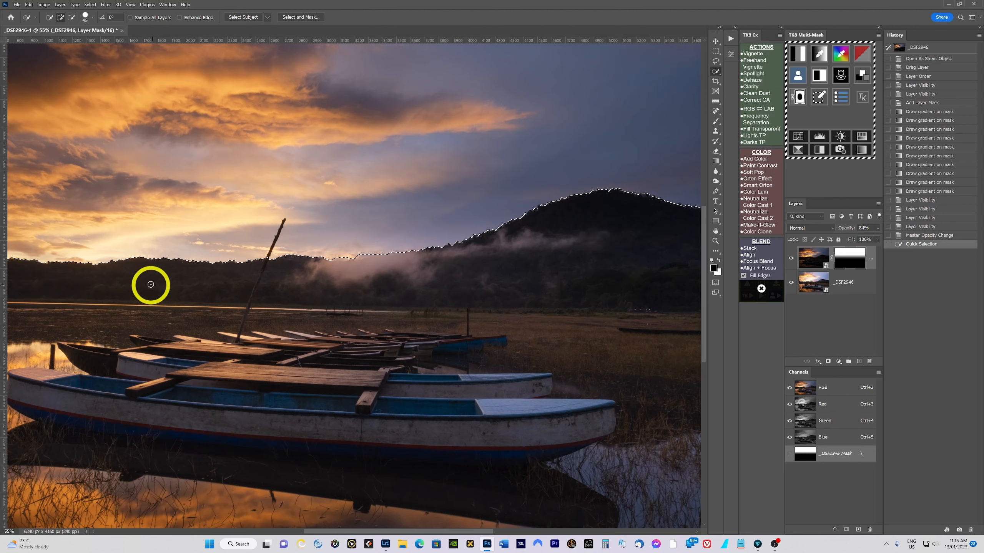
scroll(655, 268, "down", 2)
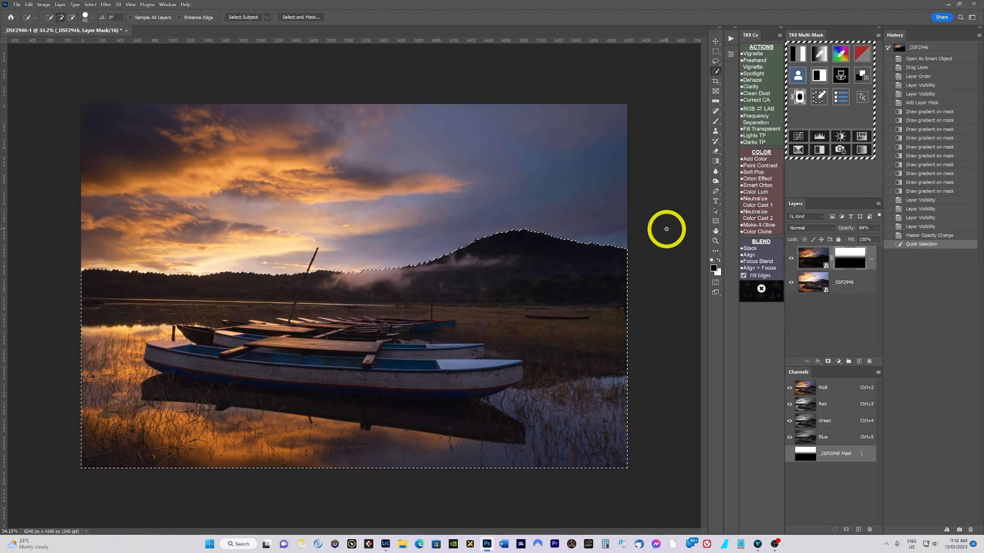
scroll(658, 226, "up", 1)
scroll(658, 229, "up", 1)
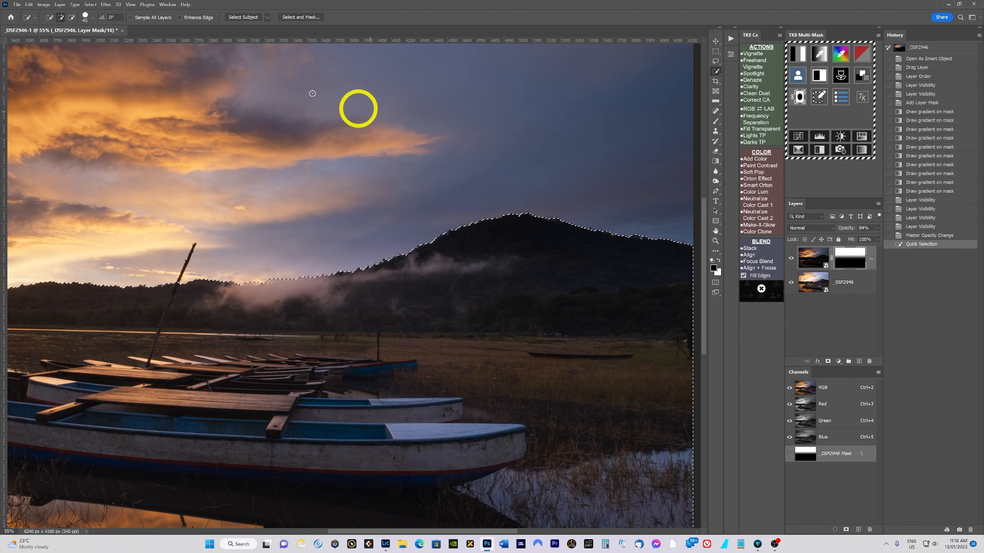
- Switch back to the Brush Tool and set its opacity to 50%
left_click(716, 123)
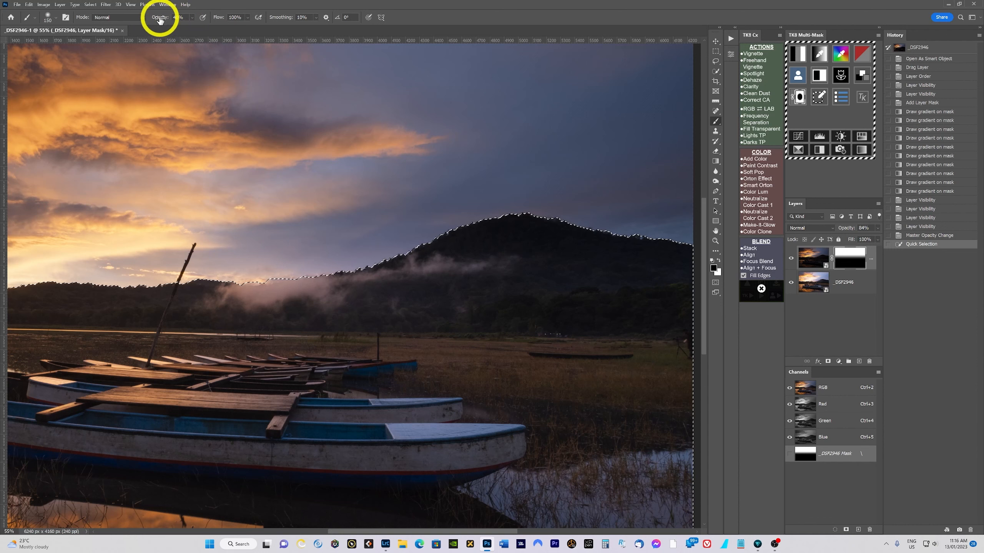
mouse_move(161, 20)
left_mouse_down()
mouse_move(196, 22)
mouse_move(135, 17)
left_mouse_up()
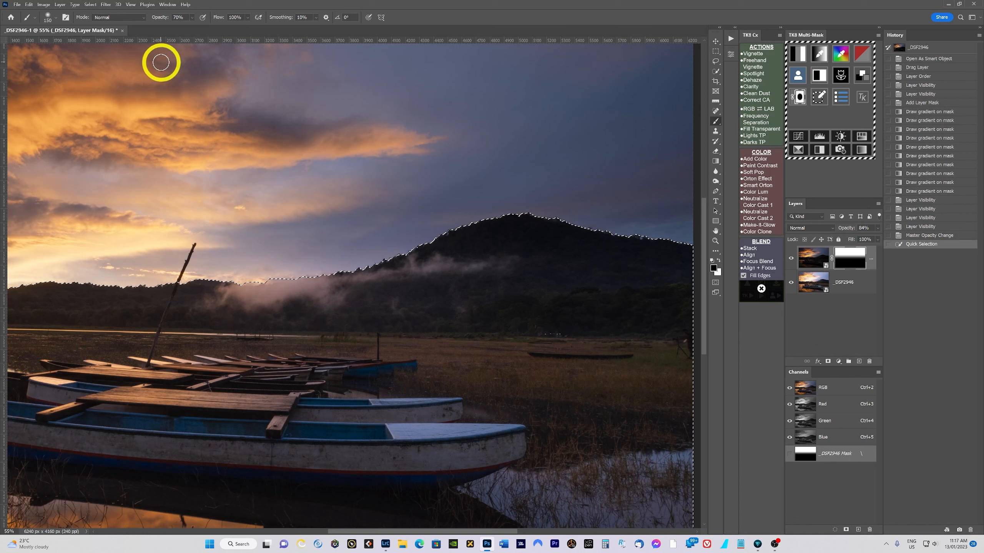
key("0")
key("c")
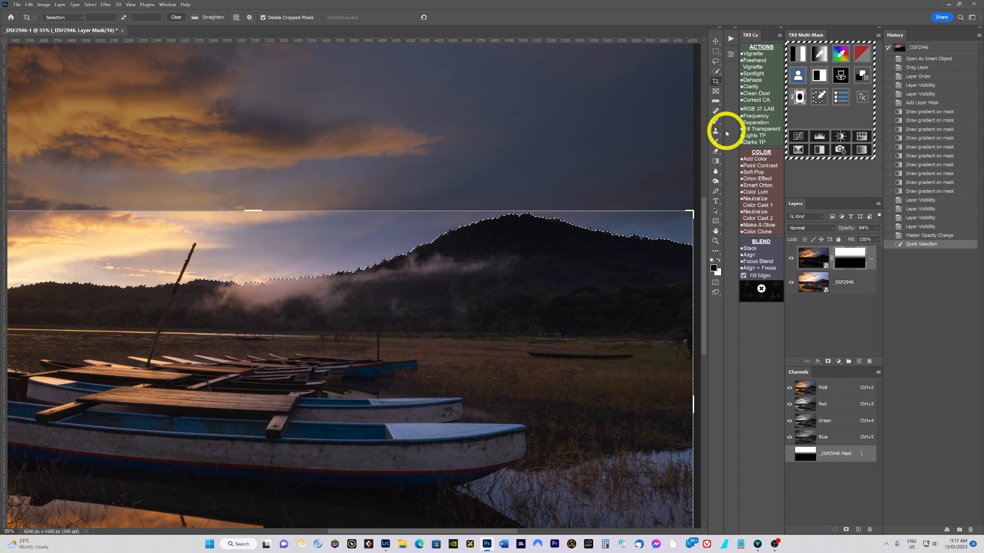
key("ctrl+0")
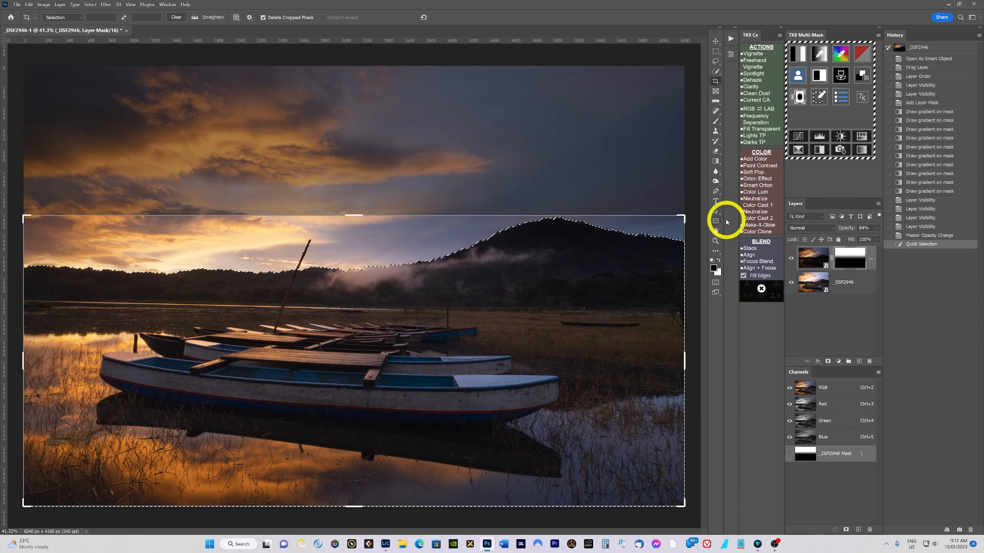
left_click(716, 122)
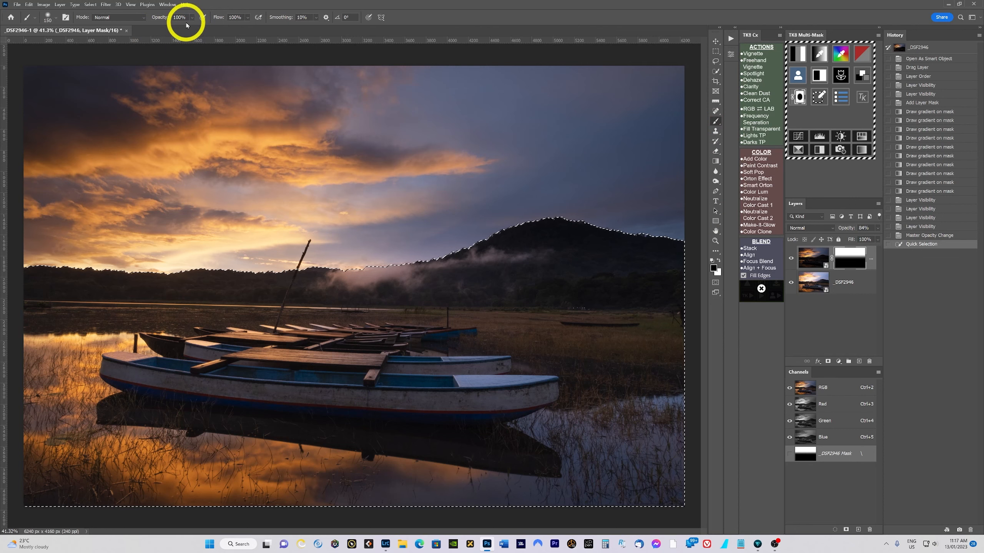
key("5")
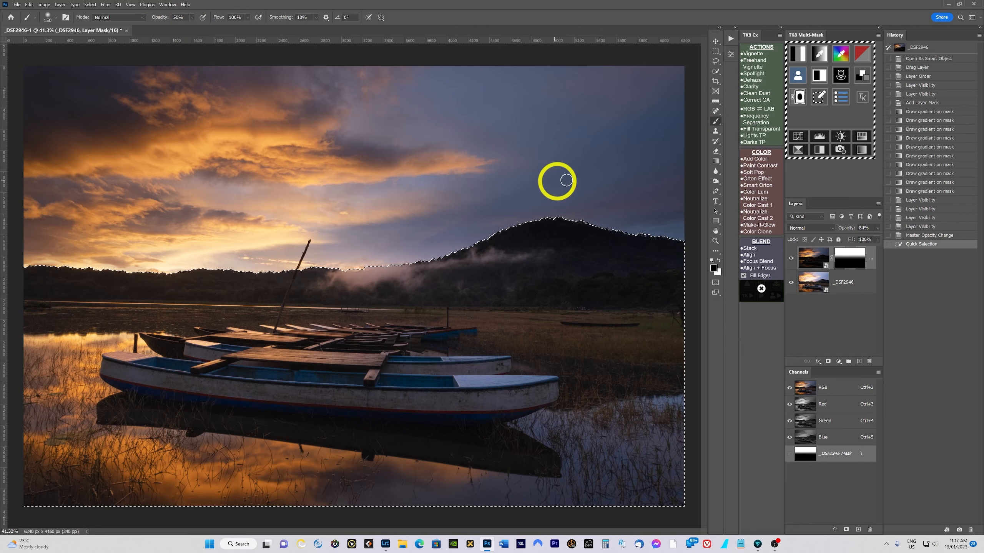
- Paint on the mask at 50% opacity along the hill ridge and fog inside the selection
scroll(636, 208, "up", 3)
scroll(644, 241, "up", 2)
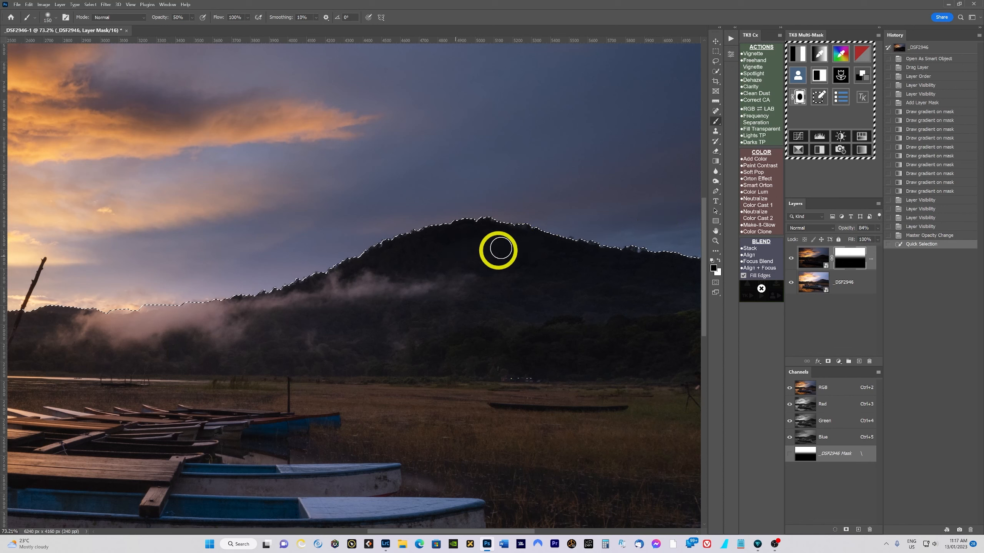
mouse_move(418, 267)
left_mouse_down()
mouse_move(541, 261)
mouse_move(559, 251)
left_mouse_up()
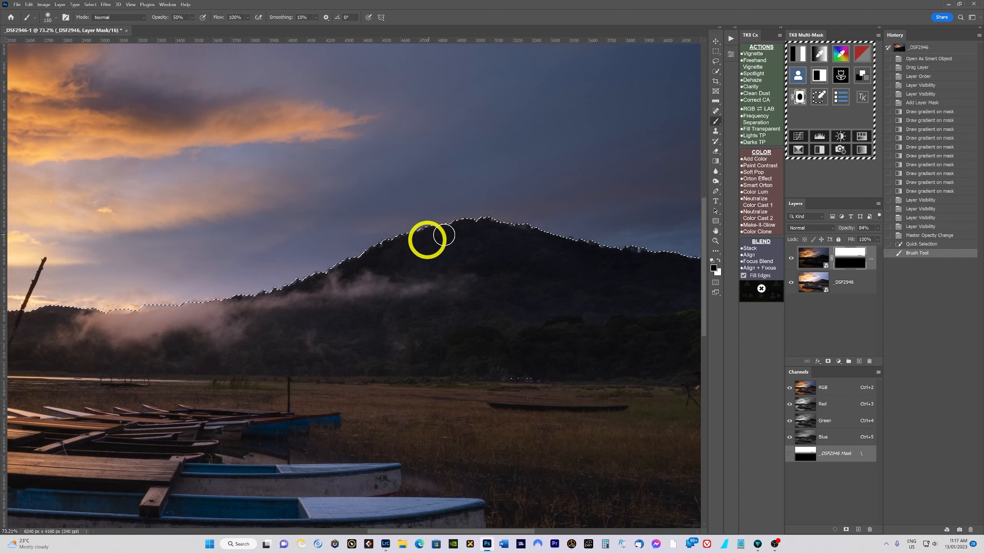
mouse_move(655, 267)
left_mouse_down()
mouse_move(502, 265)
mouse_move(571, 276)
mouse_move(546, 276)
mouse_move(573, 264)
mouse_move(637, 278)
mouse_move(598, 314)
mouse_move(567, 269)
mouse_move(472, 254)
left_mouse_up()
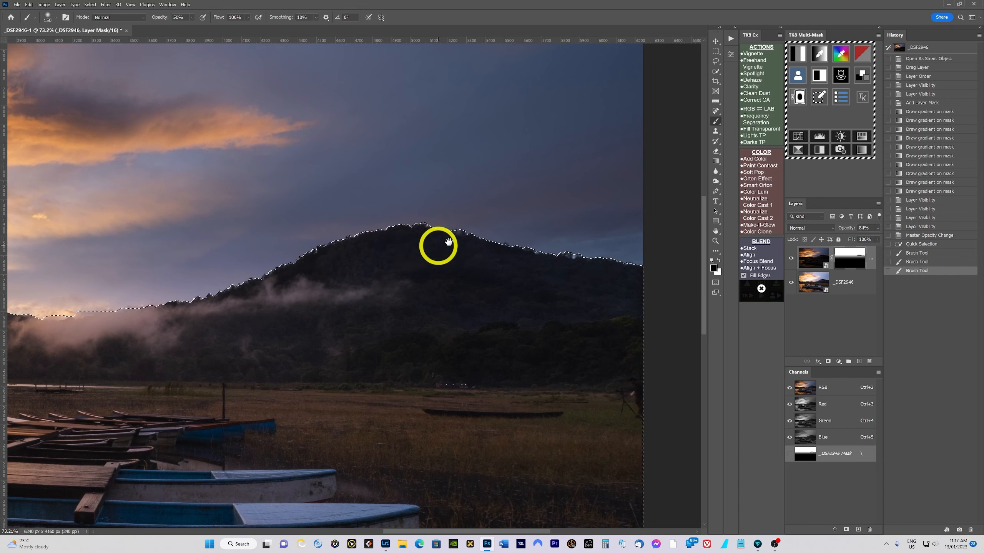
left_click_drag(399, 243, 542, 236)
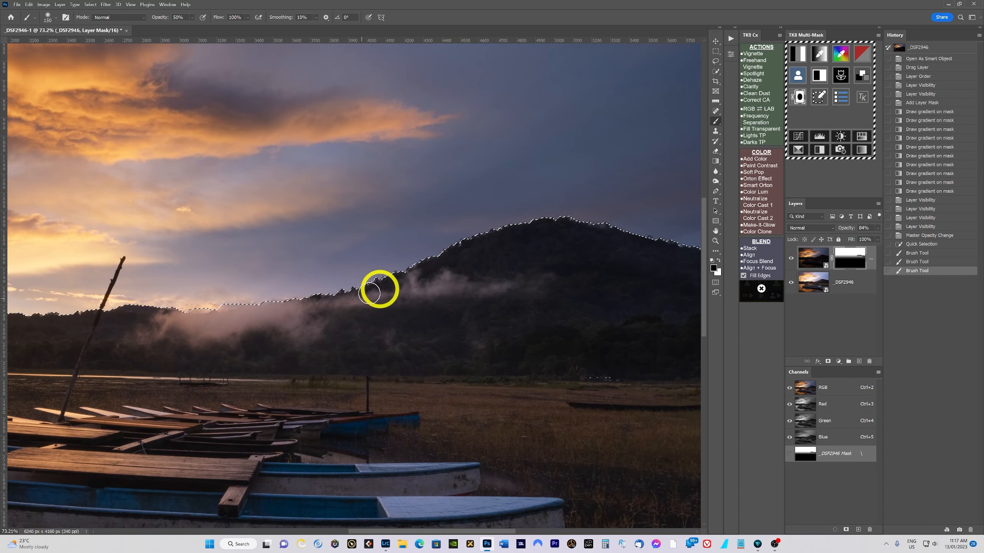
mouse_move(329, 305)
left_mouse_down()
mouse_move(244, 318)
mouse_move(430, 268)
mouse_move(384, 301)
mouse_move(566, 279)
mouse_move(463, 253)
mouse_move(413, 281)
mouse_move(600, 245)
mouse_move(572, 259)
mouse_move(611, 278)
left_mouse_up()
left_click_drag(596, 256, 463, 254)
mouse_move(606, 264)
left_mouse_down()
mouse_move(518, 297)
mouse_move(606, 266)
mouse_move(593, 268)
mouse_move(634, 269)
left_mouse_up()
mouse_move(572, 262)
left_mouse_down()
mouse_move(519, 288)
mouse_move(628, 263)
left_mouse_up()
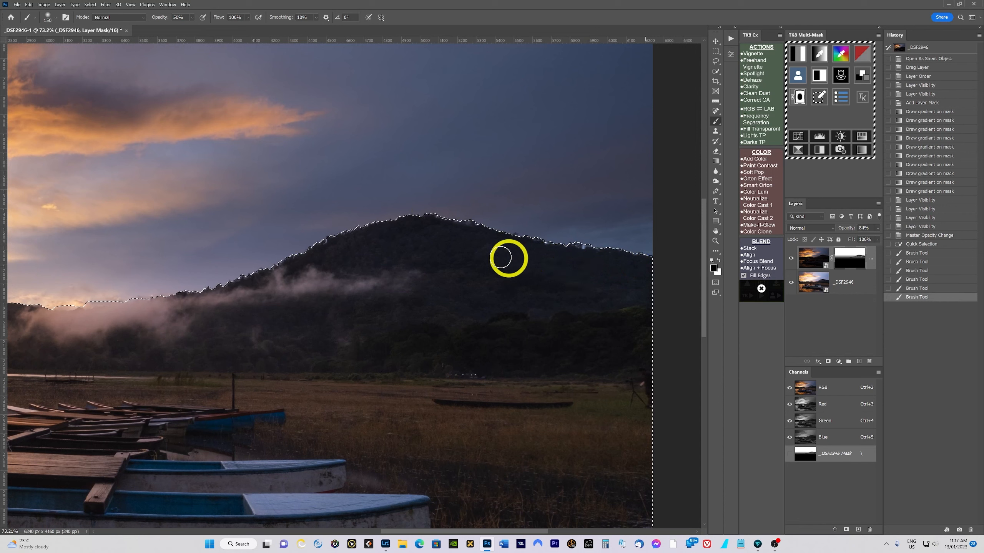
mouse_move(276, 286)
left_mouse_down()
mouse_move(453, 262)
mouse_move(608, 268)
mouse_move(503, 261)
mouse_move(449, 187)
mouse_move(458, 243)
mouse_move(432, 262)
mouse_move(425, 238)
mouse_move(384, 250)
mouse_move(614, 265)
mouse_move(424, 273)
left_mouse_up()
key("space")
left_click_drag(363, 264, 558, 233)
mouse_move(557, 232)
left_mouse_down()
mouse_move(445, 266)
mouse_move(246, 296)
mouse_move(571, 257)
mouse_move(523, 252)
mouse_move(514, 265)
mouse_move(559, 257)
mouse_move(532, 255)
mouse_move(546, 246)
mouse_move(321, 254)
mouse_move(560, 238)
mouse_move(467, 258)
mouse_move(392, 245)
left_mouse_up()
key("space")
- Raise the brush opacity to 100% and paint more of the hill and shoreline on the mask
key("0")
key("space")
left_click_drag(392, 244, 681, 223)
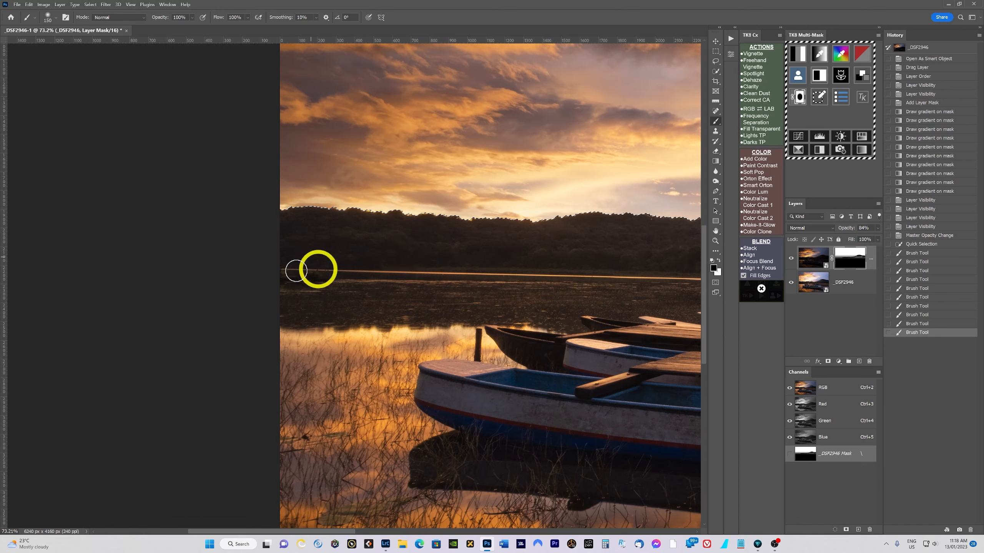
mouse_move(507, 226)
left_mouse_down()
mouse_move(505, 255)
mouse_move(360, 273)
left_mouse_up()
key("space")
left_click_drag(580, 264, 495, 268)
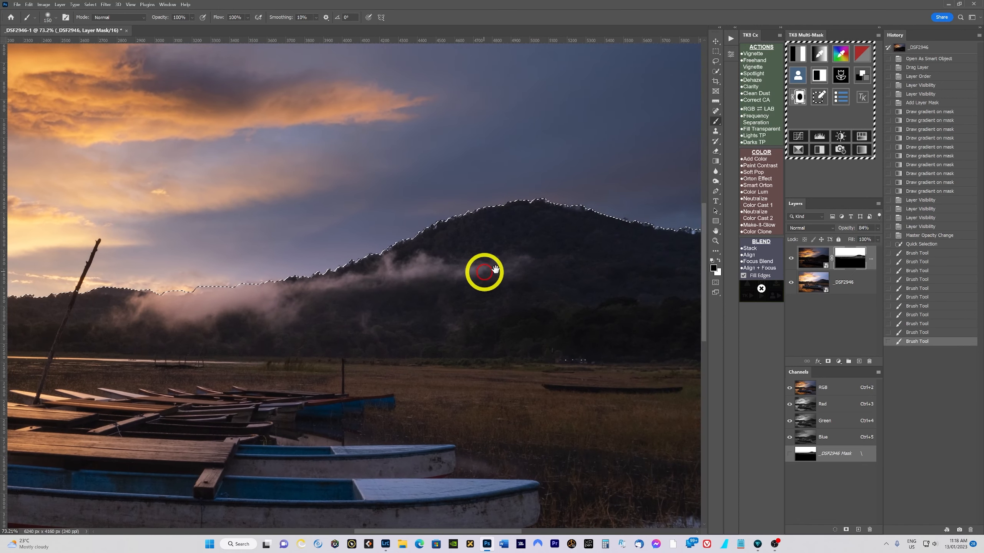
left_click_drag(498, 329, 455, 322)
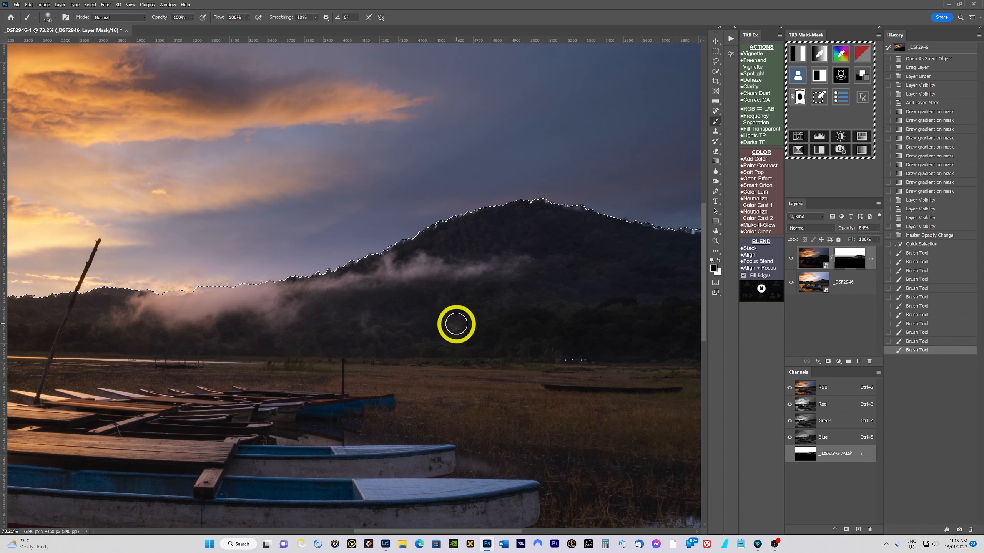
- Fit the image to the window and deselect the hill selection
key("ctrl+0")
scroll(470, 283, "down", 2)
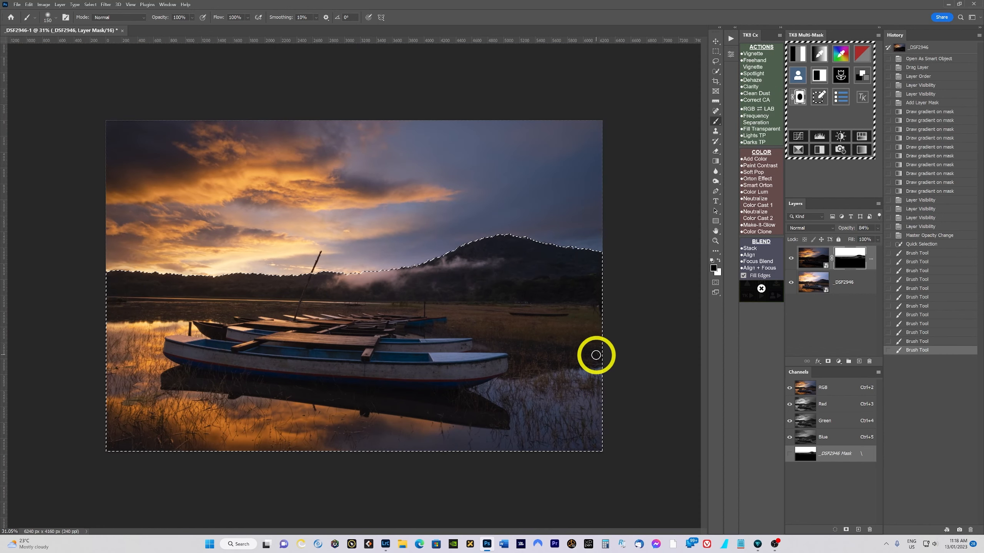
left_click(761, 288)
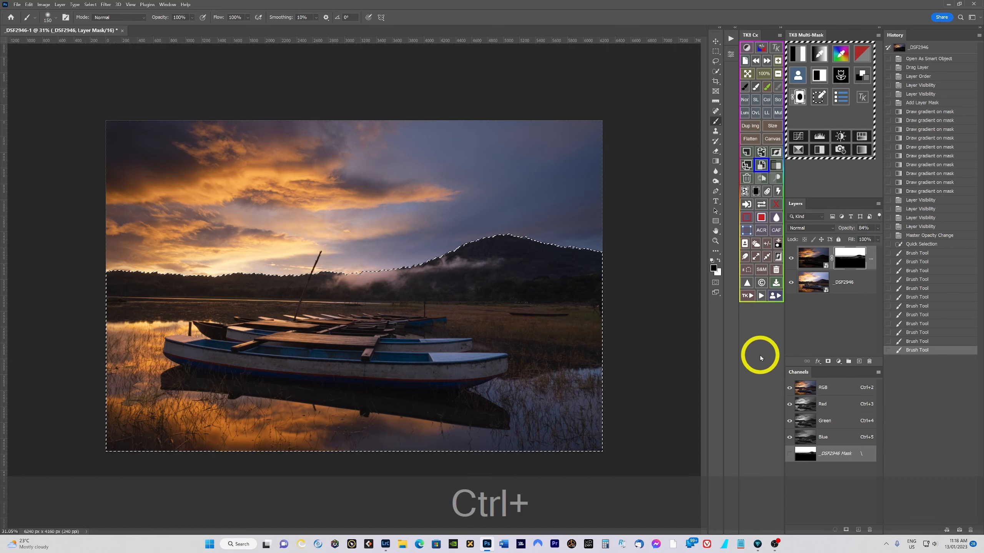
key("ctrl+d")
- Zoom in and out to inspect the brushed blend around the hill ridge and fog
scroll(383, 298, "down", 1)
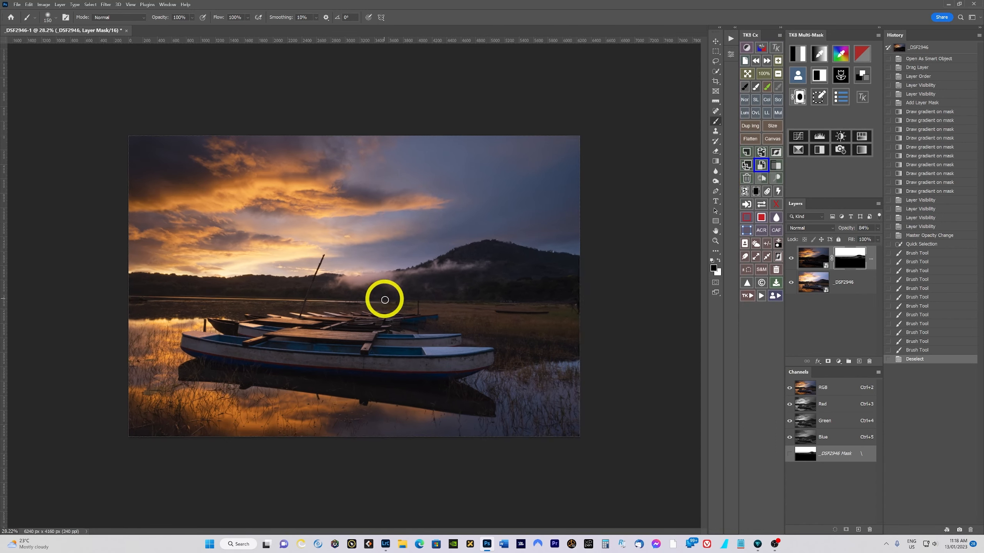
scroll(333, 312, "up", 3)
scroll(612, 271, "up", 4)
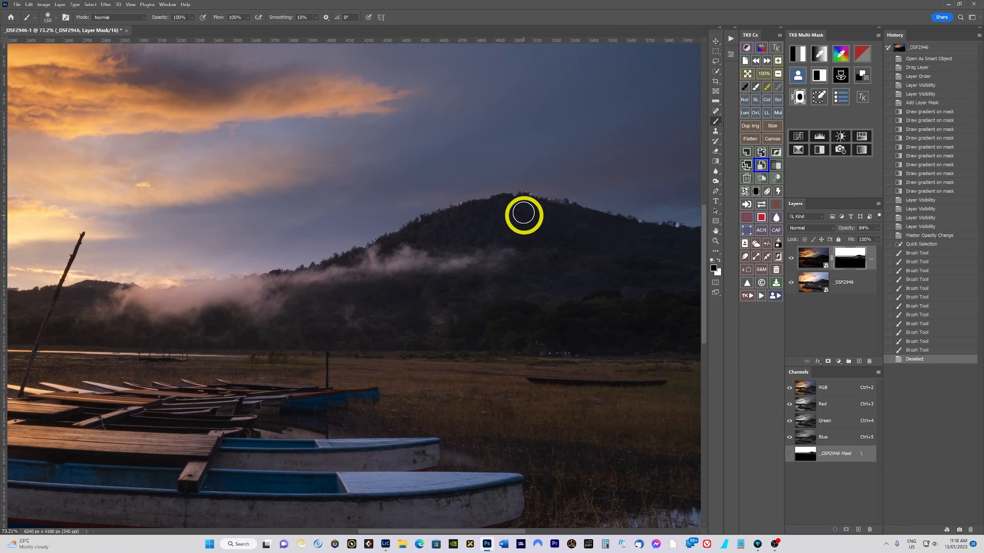
scroll(523, 214, "up", 1)
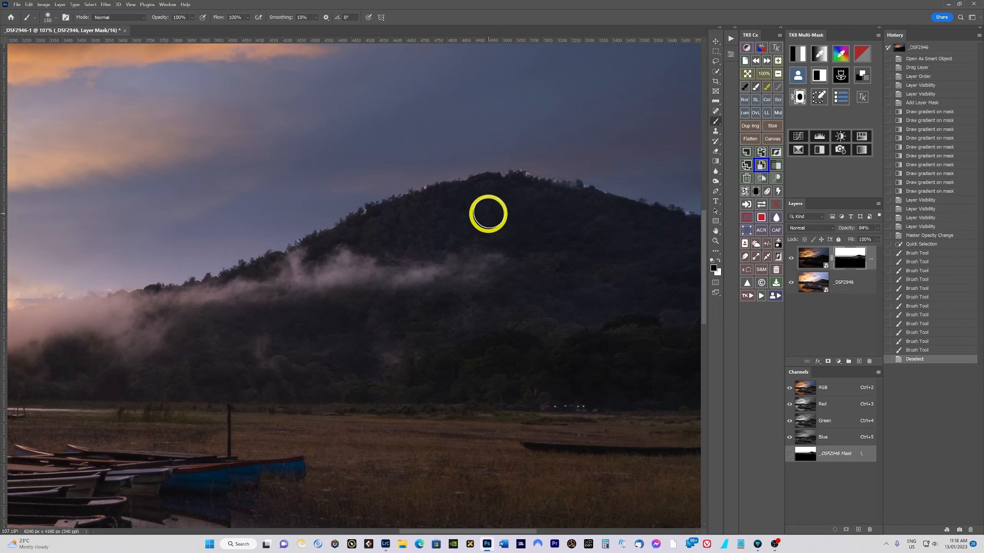
scroll(518, 303, "down", 3)
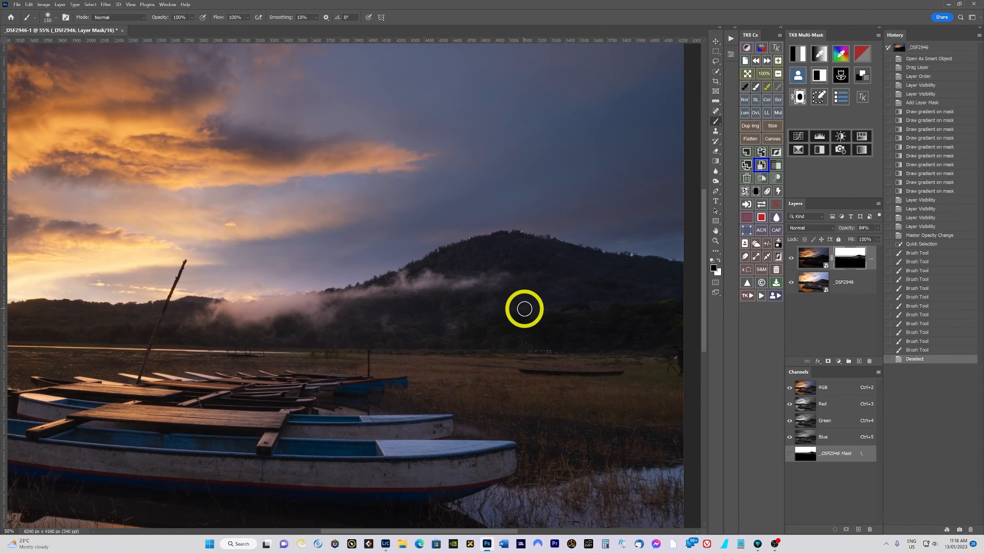
scroll(522, 308, "down", 2)
scroll(542, 327, "up", 1)
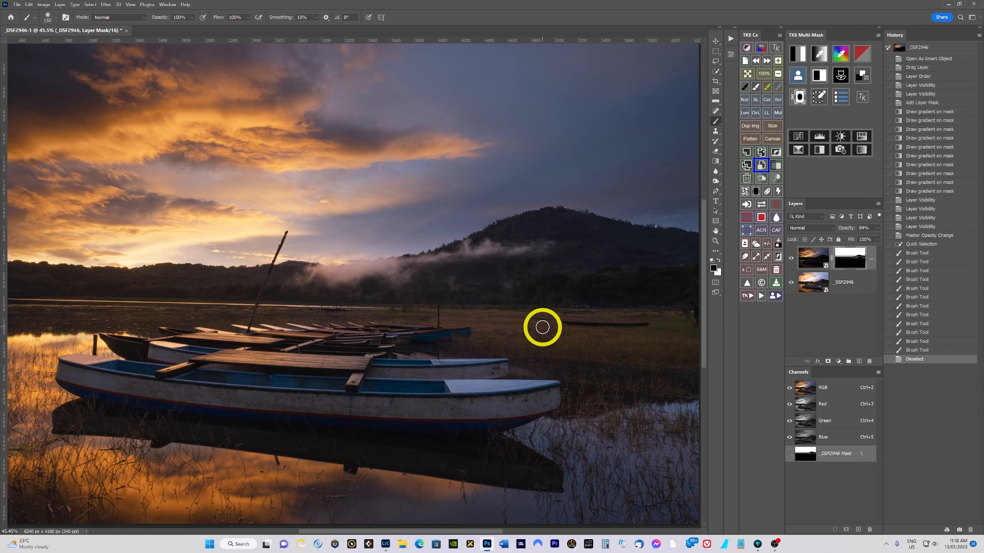
scroll(542, 327, "down", 1)
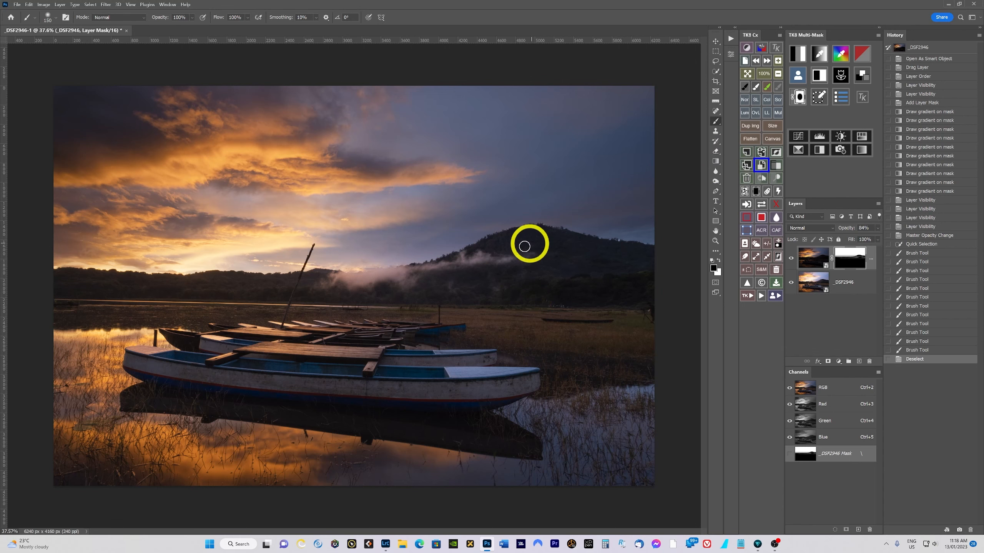
scroll(163, 285, "down", 3)
scroll(164, 284, "up", 1)
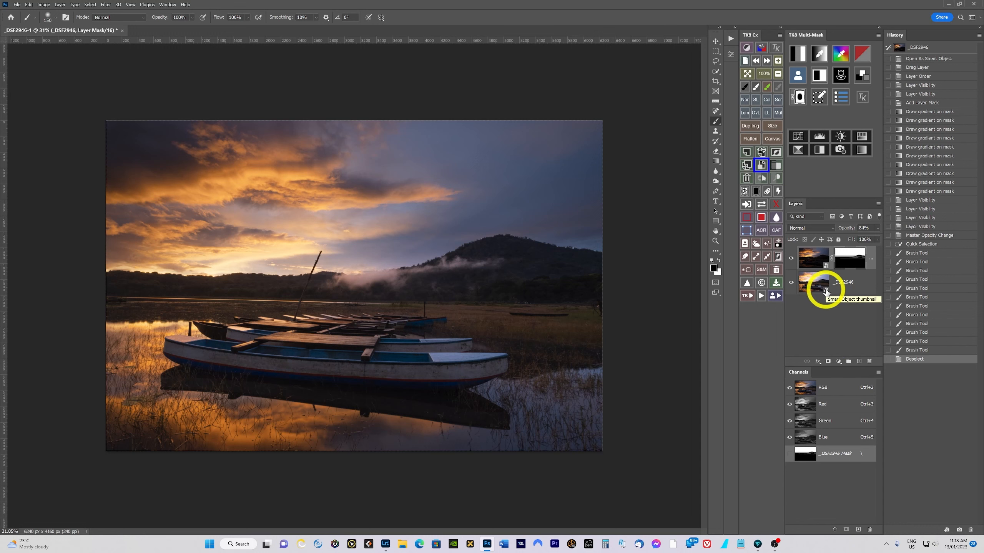
- Open the bright exposure smart object in Camera Raw to review its settings and close it with OK
left_click(825, 292)
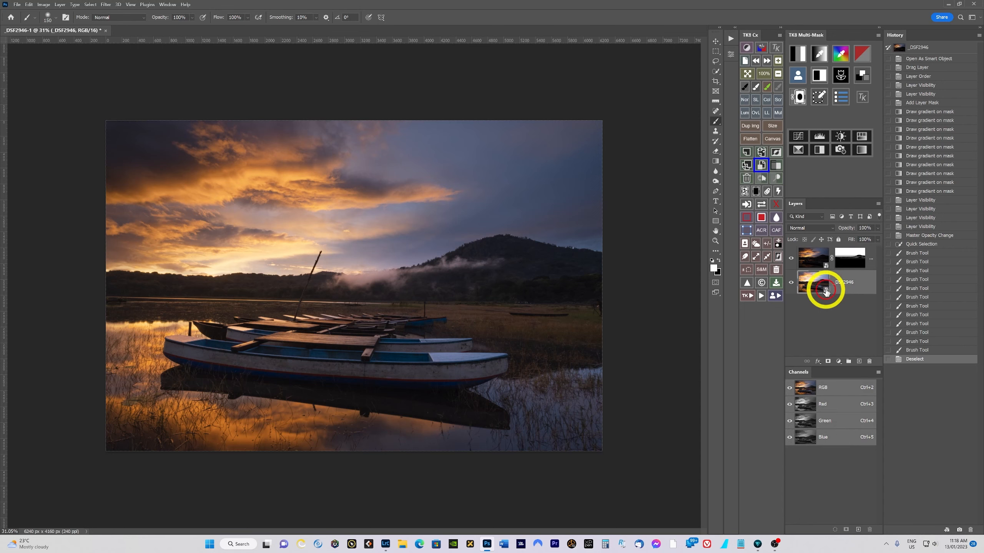
double_click(825, 292)
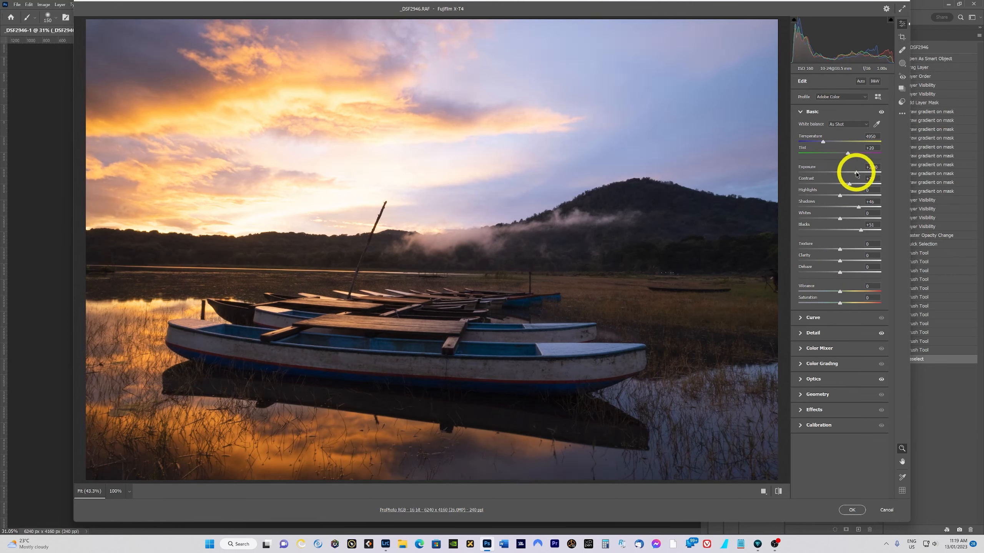
left_click(852, 511)
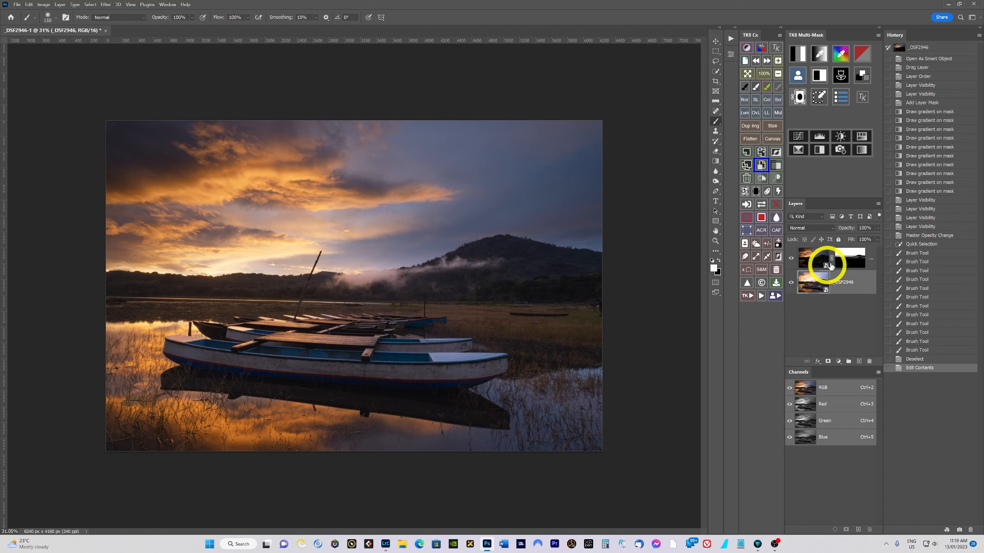
- Open the dark exposure smart object in Camera Raw, set Highlights to 3, and apply the change
left_click(826, 266)
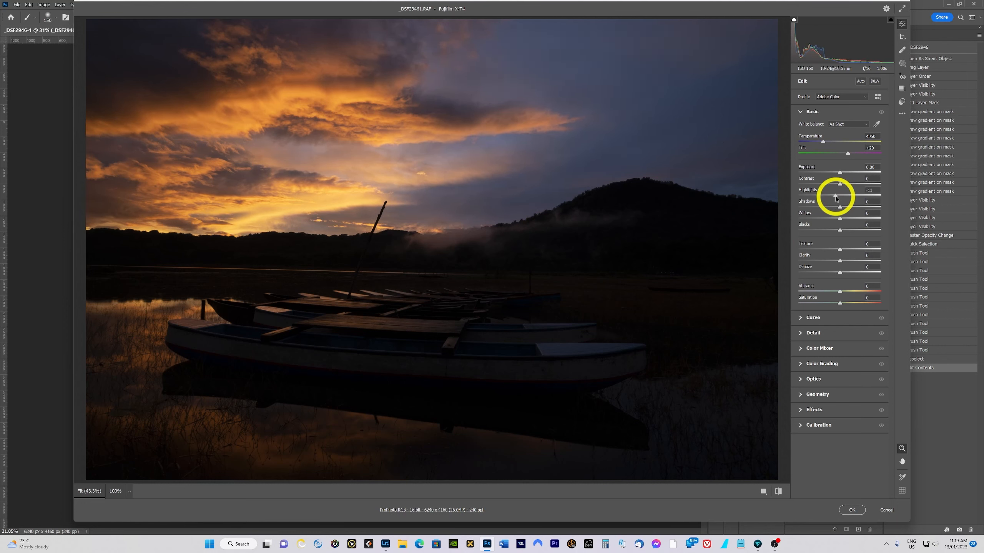
mouse_move(834, 199)
left_mouse_down()
mouse_move(850, 198)
mouse_move(839, 199)
left_mouse_up()
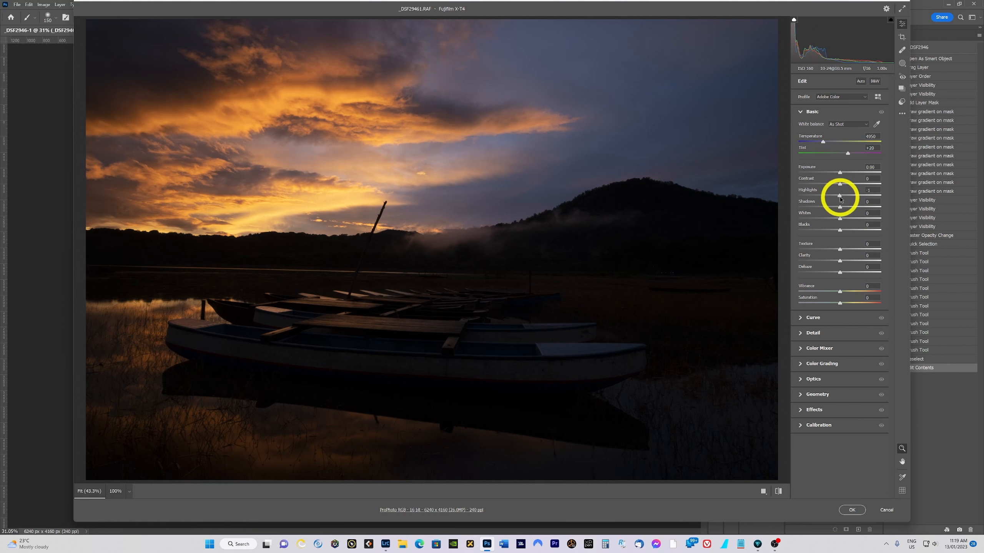
left_click(852, 509)
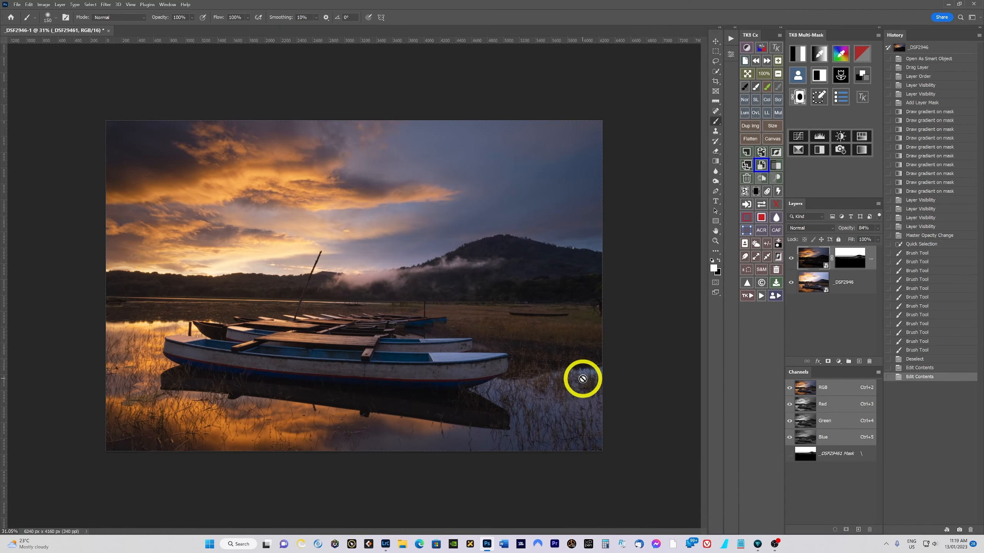
- Zoom out and back in to inspect the updated blend of the two exposures
scroll(580, 379, "down", 3)
scroll(579, 379, "up", 2)
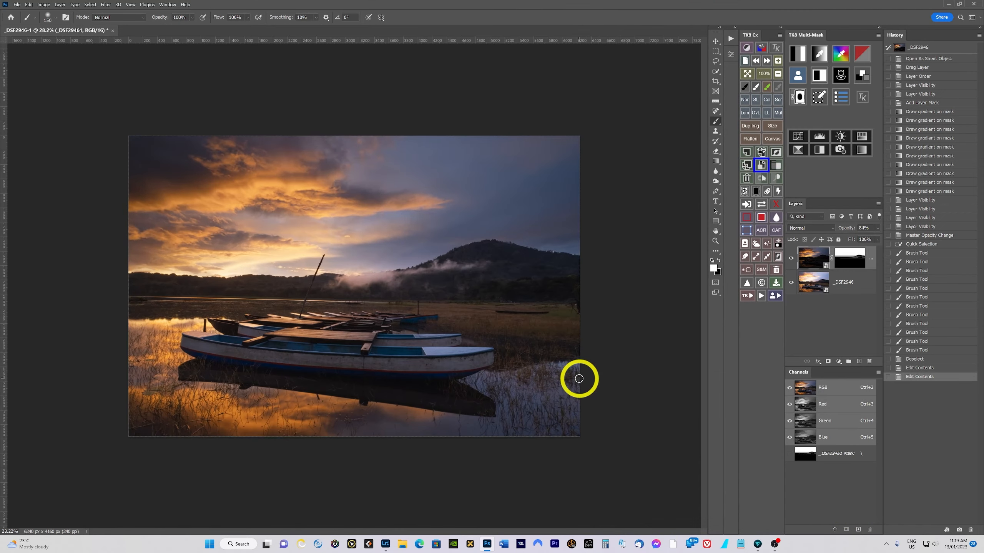
scroll(579, 379, "down", 1)
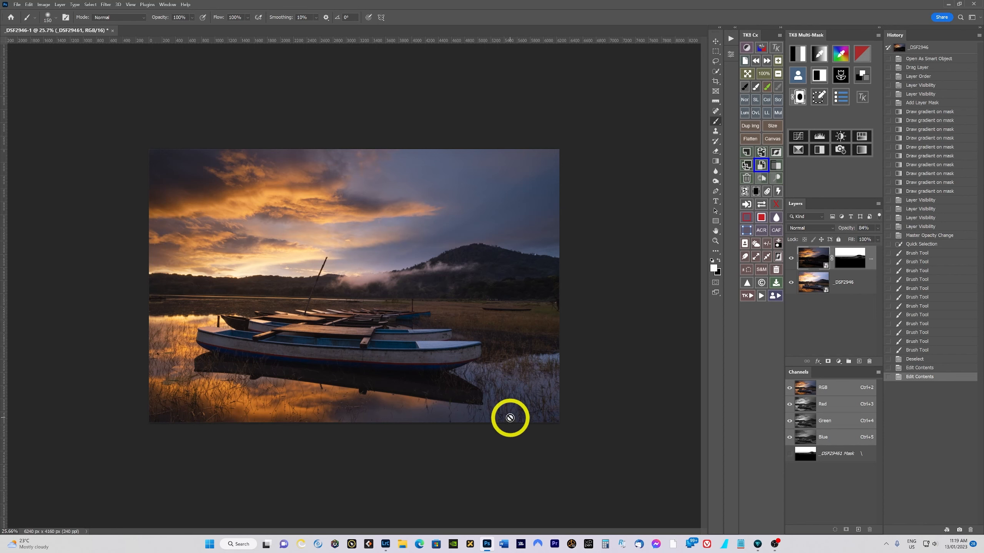
scroll(387, 321, "up", 1)
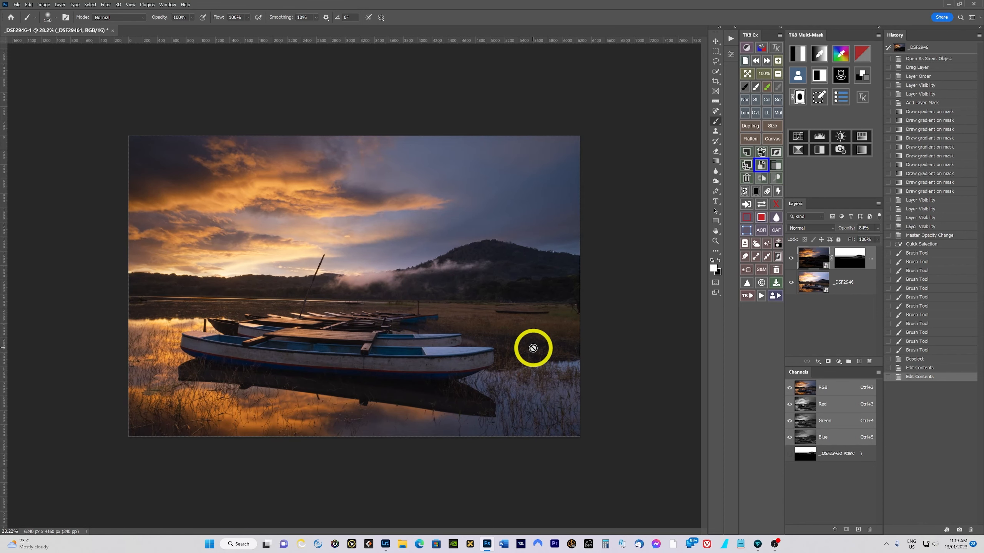